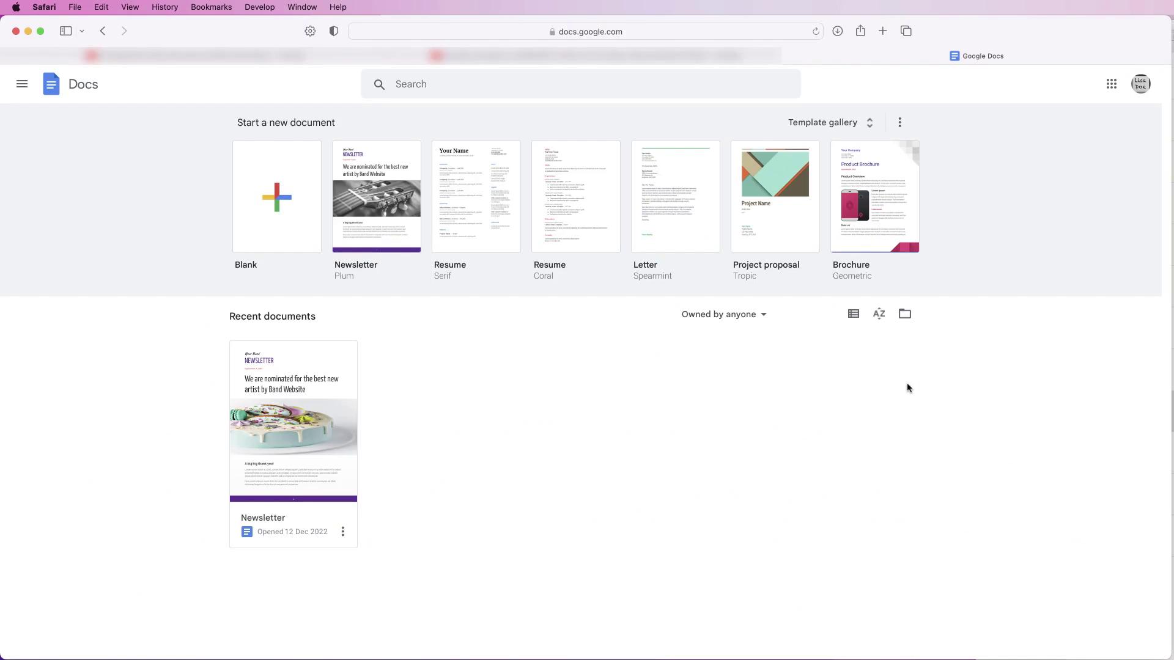
# Step: Create a new blank document and set the page zoom to 75%
pyautogui.click(286, 231)
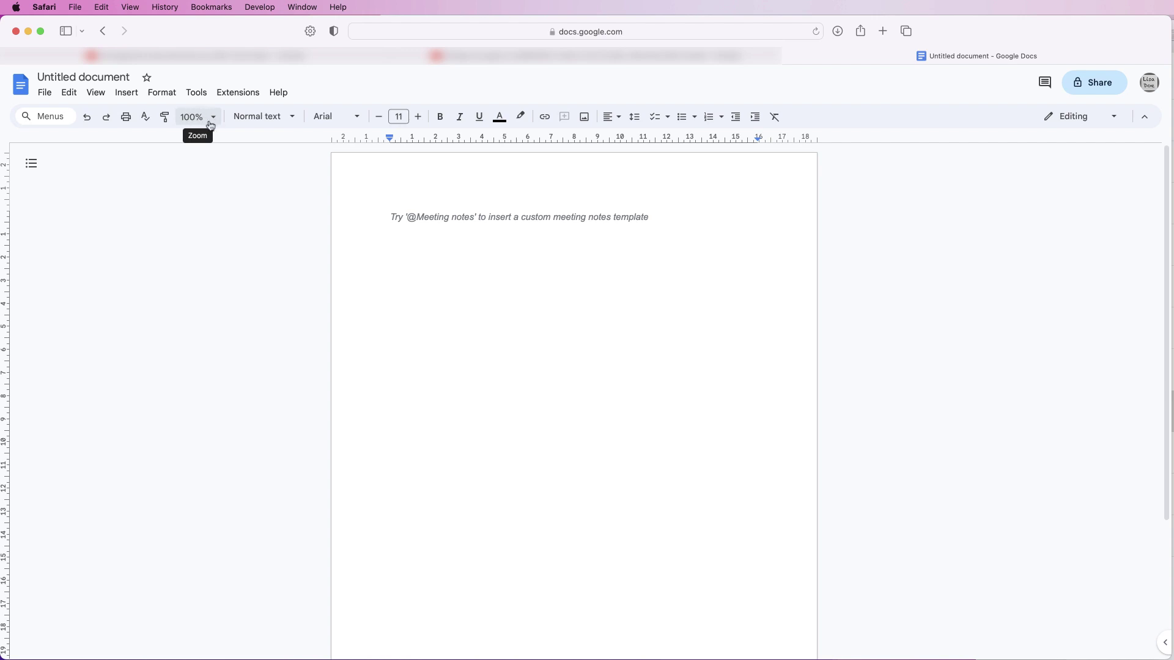
pyautogui.click(215, 121)
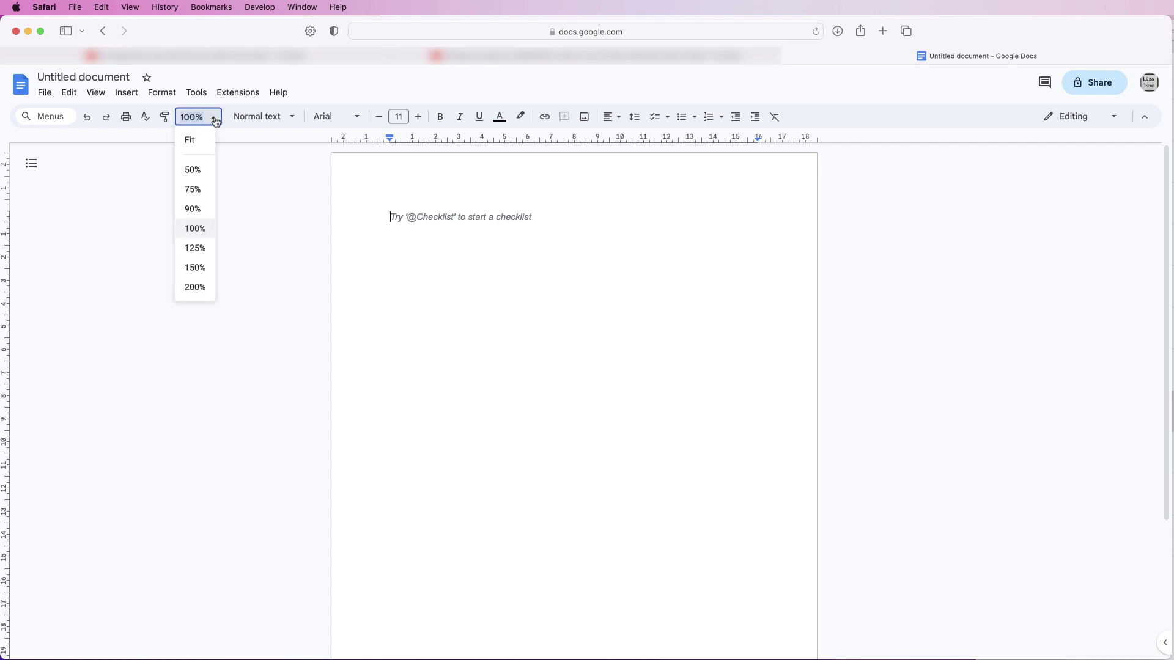
pyautogui.click(193, 190)
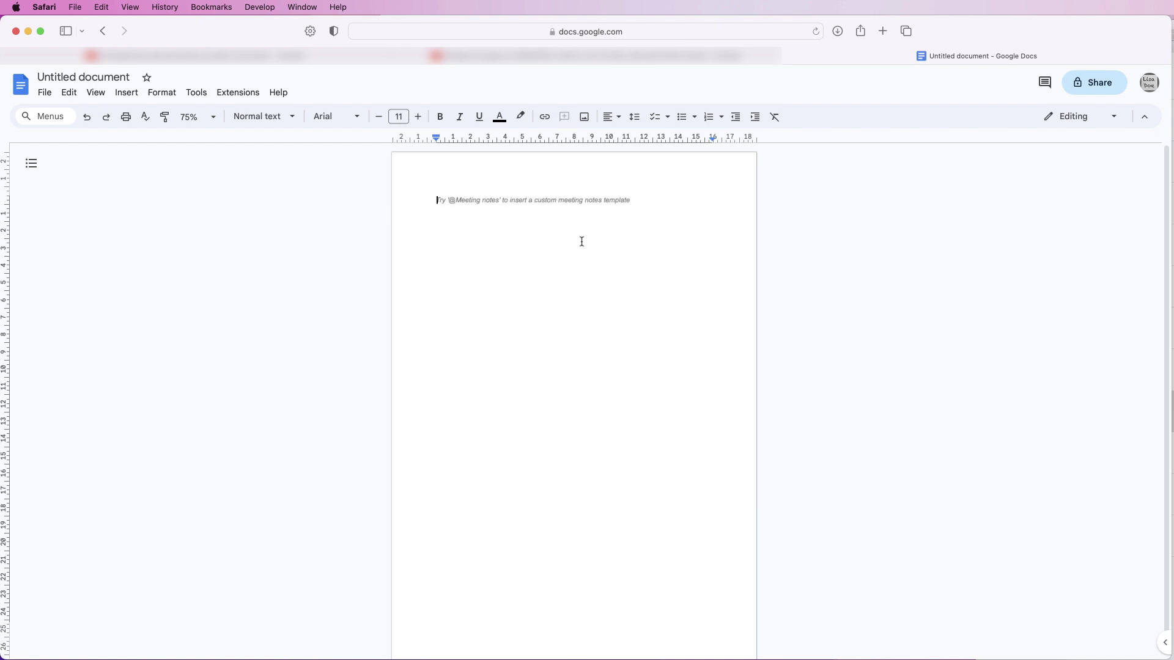
# Step: Type the address lines 1st Line of Address, 2nd Line of Address, County and Postcode
pyautogui.write('1st Line of Address')
pyautogui.press('Return')
pyautogui.write('2nd Line of A')
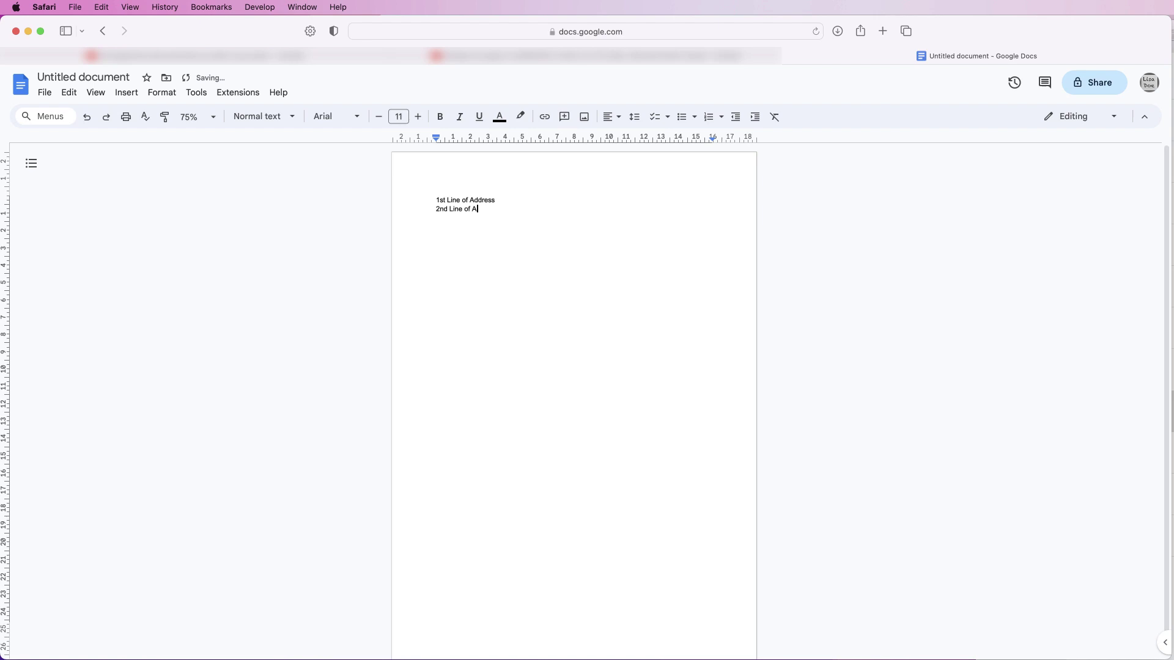
pyautogui.write('ddress')
pyautogui.press('Return')
pyautogui.write('County')
pyautogui.press('Return')
pyautogui.write('Postcode')
# Step: Right-align the four address lines
pyautogui.moveTo(466, 227); pyautogui.dragTo(433, 204)
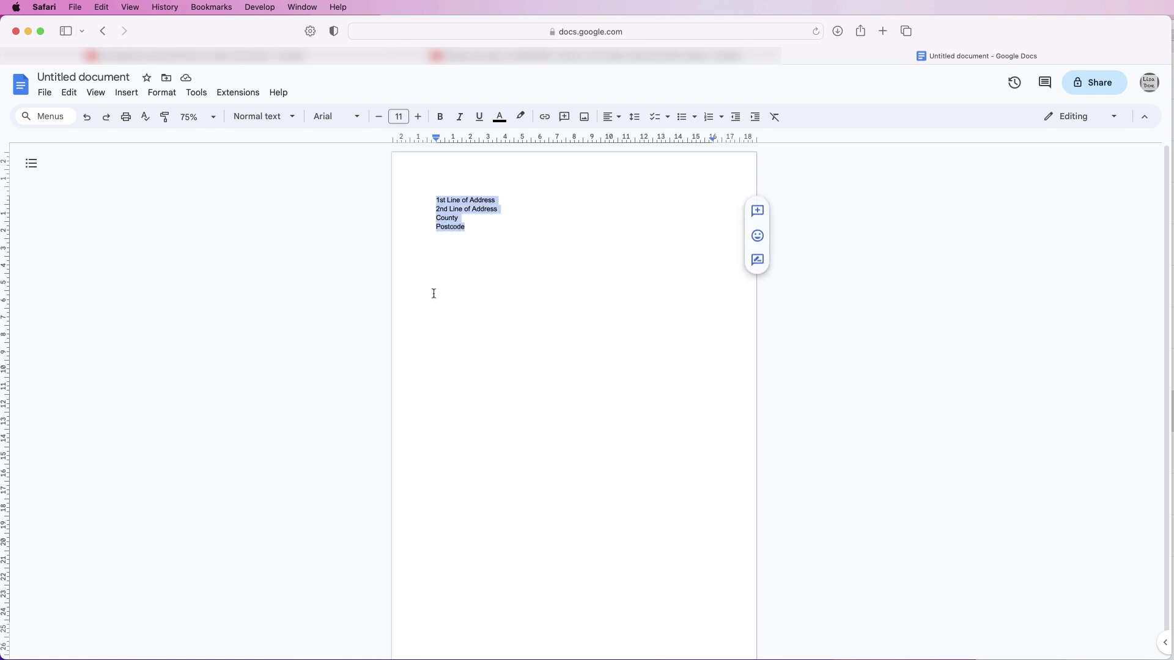
pyautogui.click(618, 119)
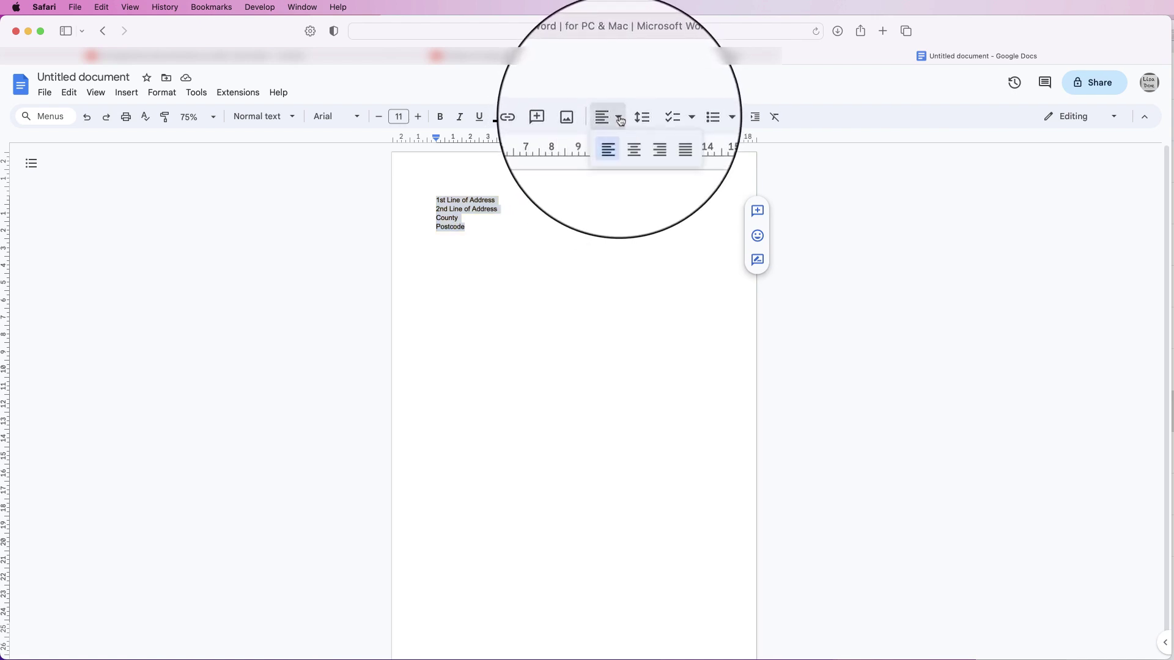
pyautogui.click(646, 140)
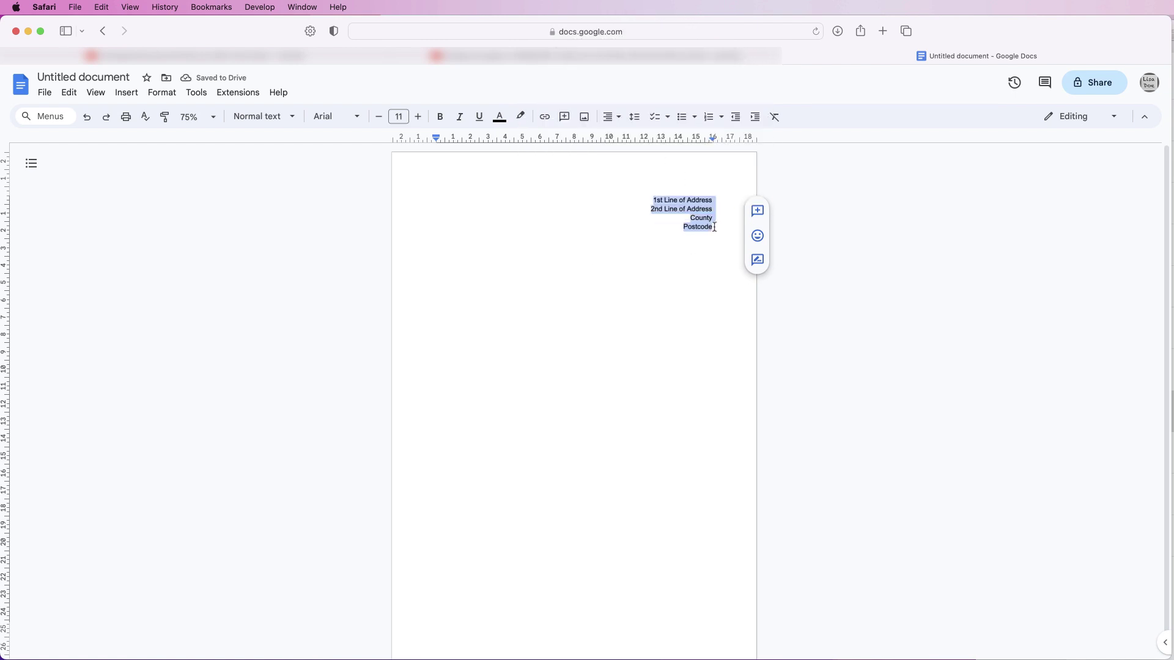
pyautogui.click(712, 229)
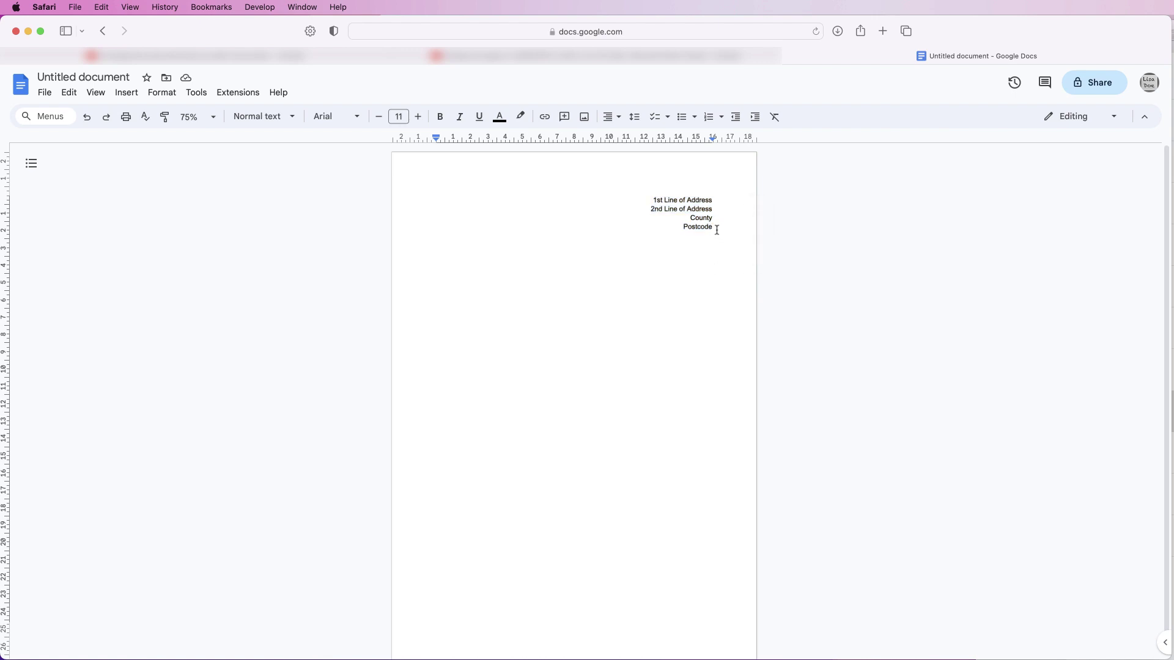
# Step: Add the date 2nd July 2024 under the address, then a left-aligned salutation line
pyautogui.press('Return')
pyautogui.write('2nd July 2024')
pyautogui.press('Return')
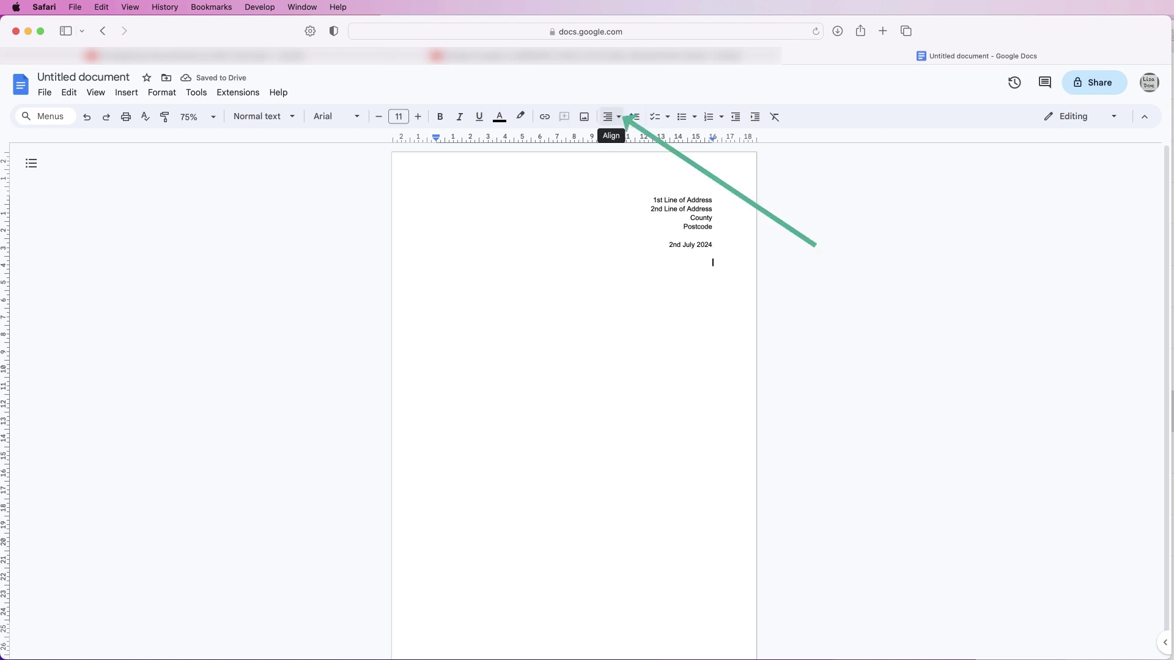
pyautogui.click(609, 116)
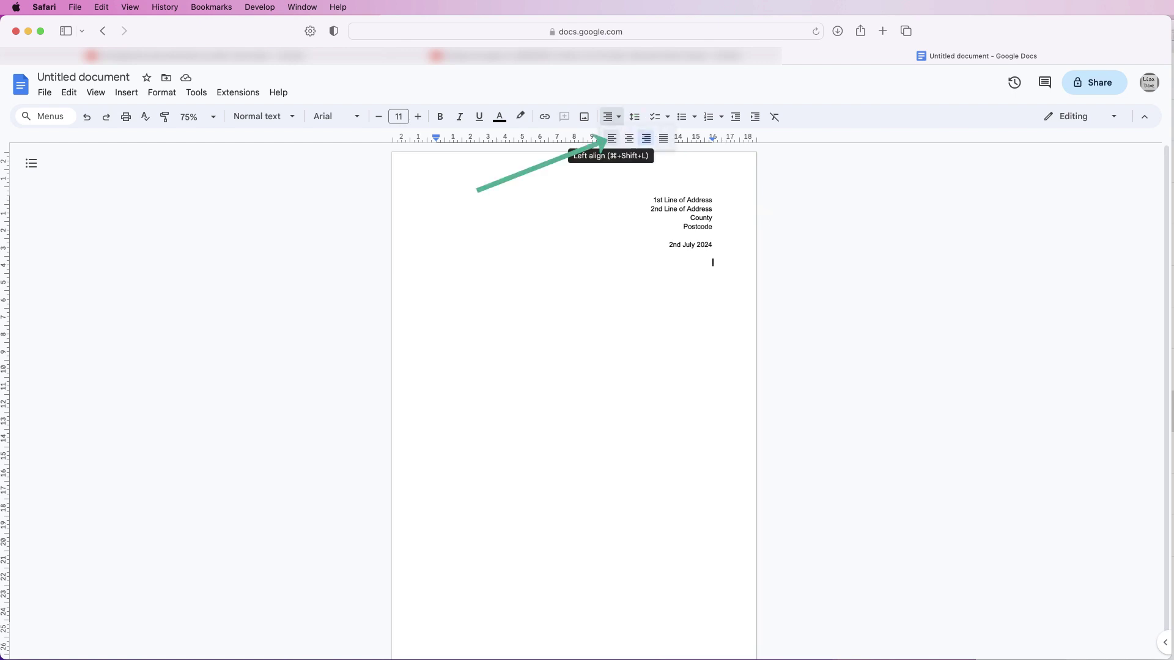
pyautogui.click(611, 138)
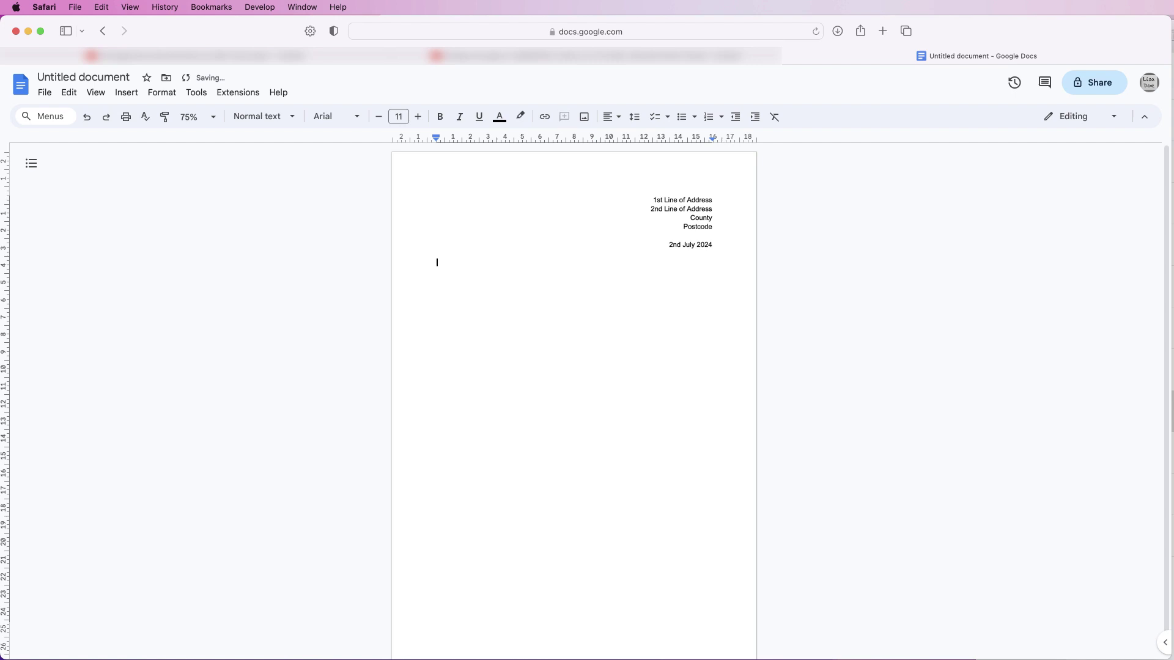
pyautogui.write('Dear Mrs Jones')
pyautogui.press('Return')
# Step: Paste the body text below the salutation and separate the last two paragraphs
pyautogui.write('Video provides a powerful way to help you prove your point. When you click Online Video, you can paste in the embed code for the video you want to add. You can also type a keyword to search online for the video that best fits your document.  To make your document look professionally produced, Word provides header, footer, cover page and text box designs that complement each other. For example, you can add a matching cover page, header and sidebar. Click Insert, then choose the elements you want from the different galleries.  Themes and styles also help to keep your document coordinated. When you click Design and choose a new Theme, the pictures, charts and SmartArt graphics change to match your new theme. When you apply styles, your headings change to match the new theme.  Save time in Word with new buttons that show up where you need them. To change the way a picture fits in your document, click it and a button for layout options appears next to it. When you work on a table, click where you want to add a row or a column, then click the plus sign. Reading is easier, too, in the new Reading view. You can collapse parts of the document and focus on the text you want. If you need to stop reading before you reach the end, Word remembers where you finished – even on another device.')
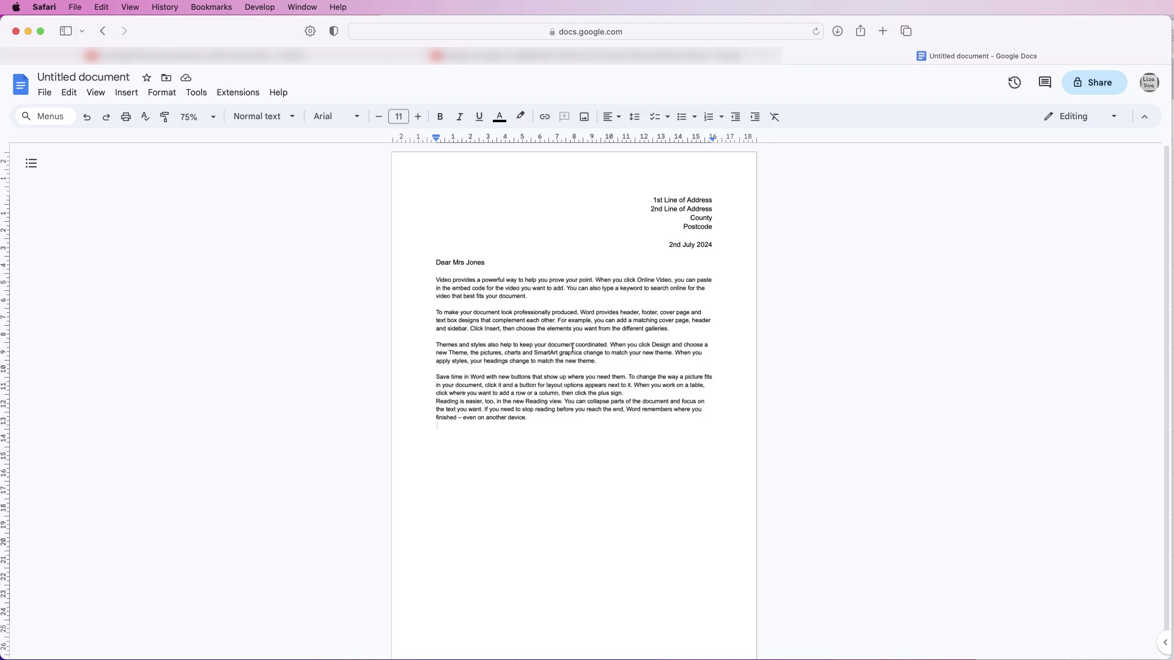
pyautogui.doubleClick(641, 394)
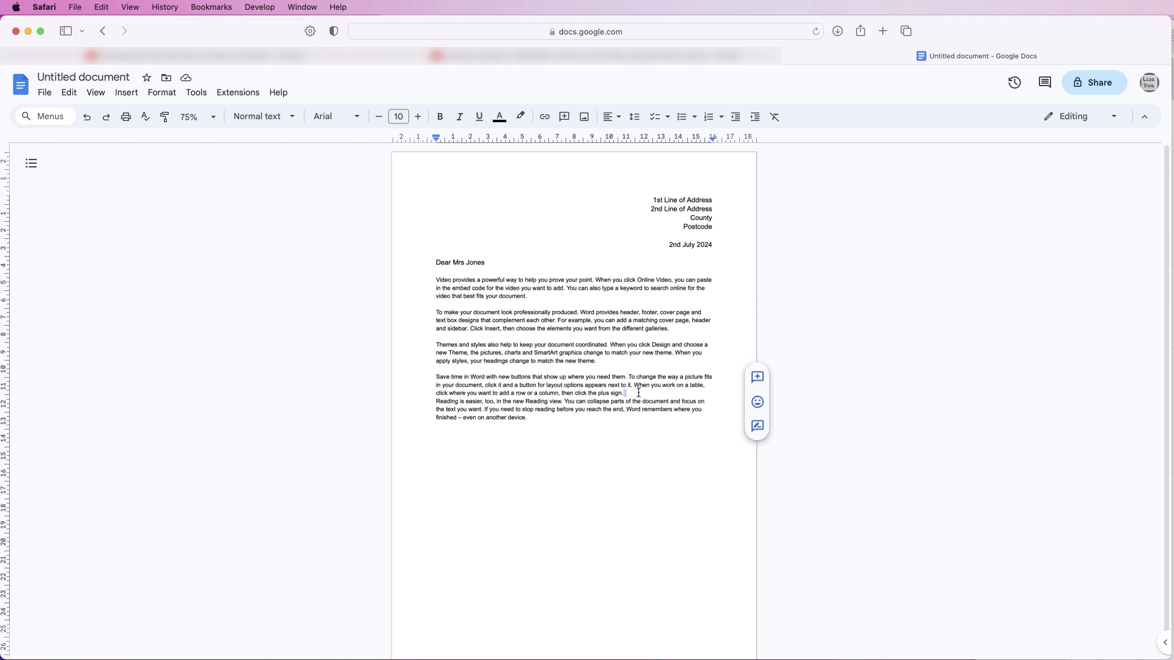
pyautogui.press('Return')
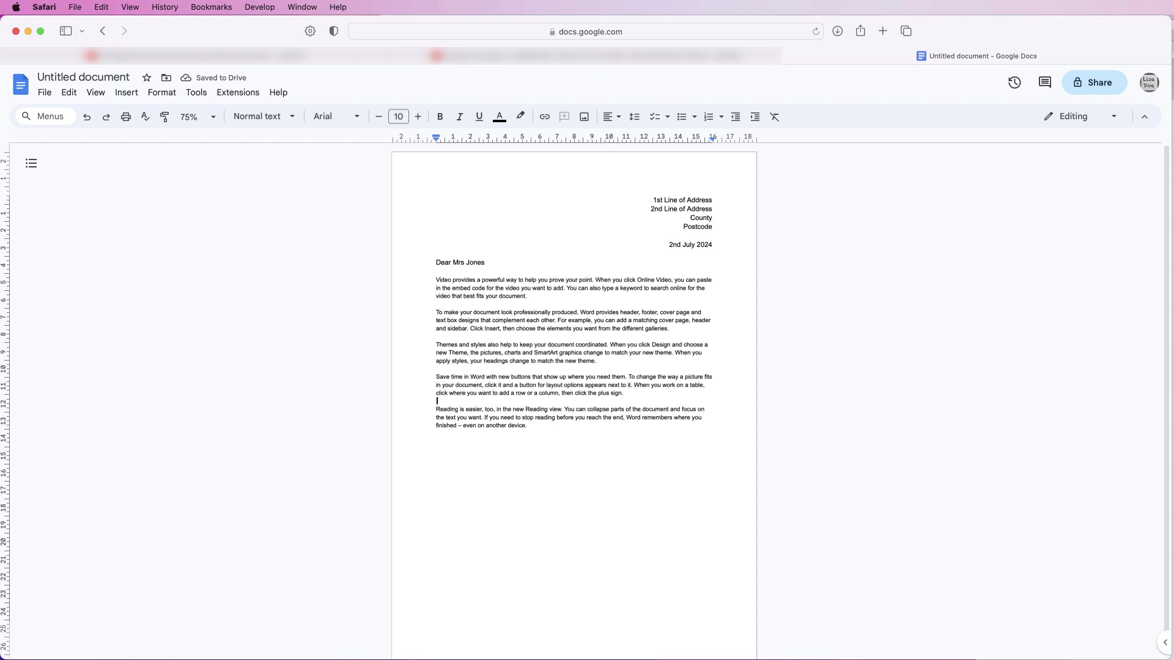
# Step: Add the Yours Sincerely closing, a signature gap, the signer's name and Company position
pyautogui.doubleClick(529, 425)
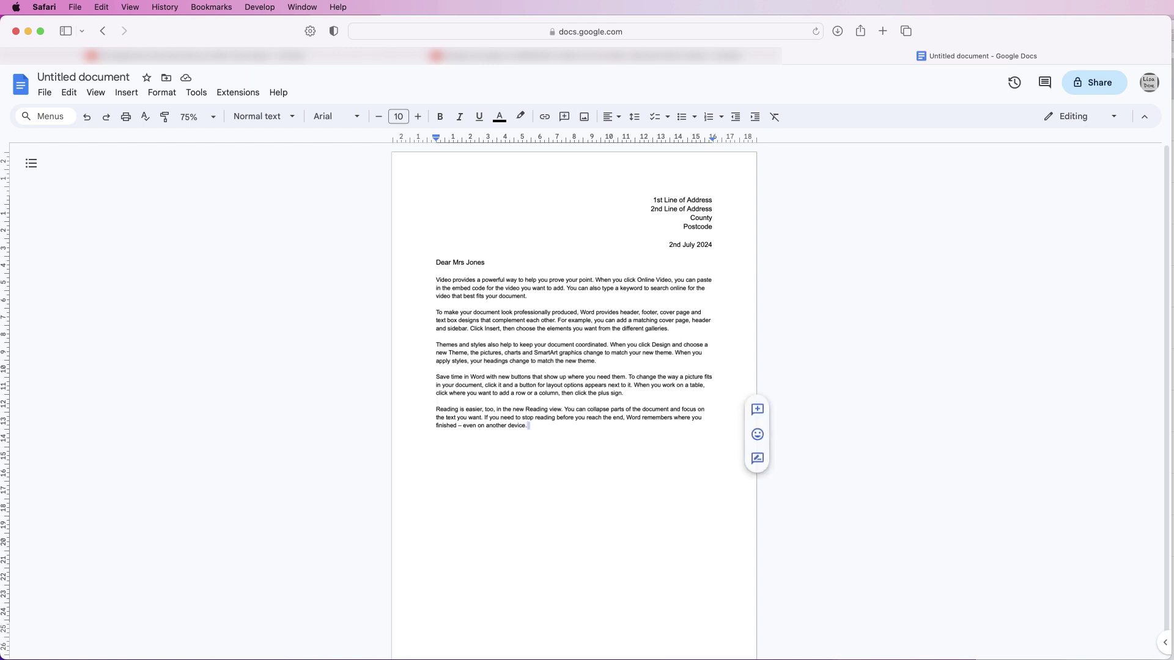
pyautogui.click(528, 426)
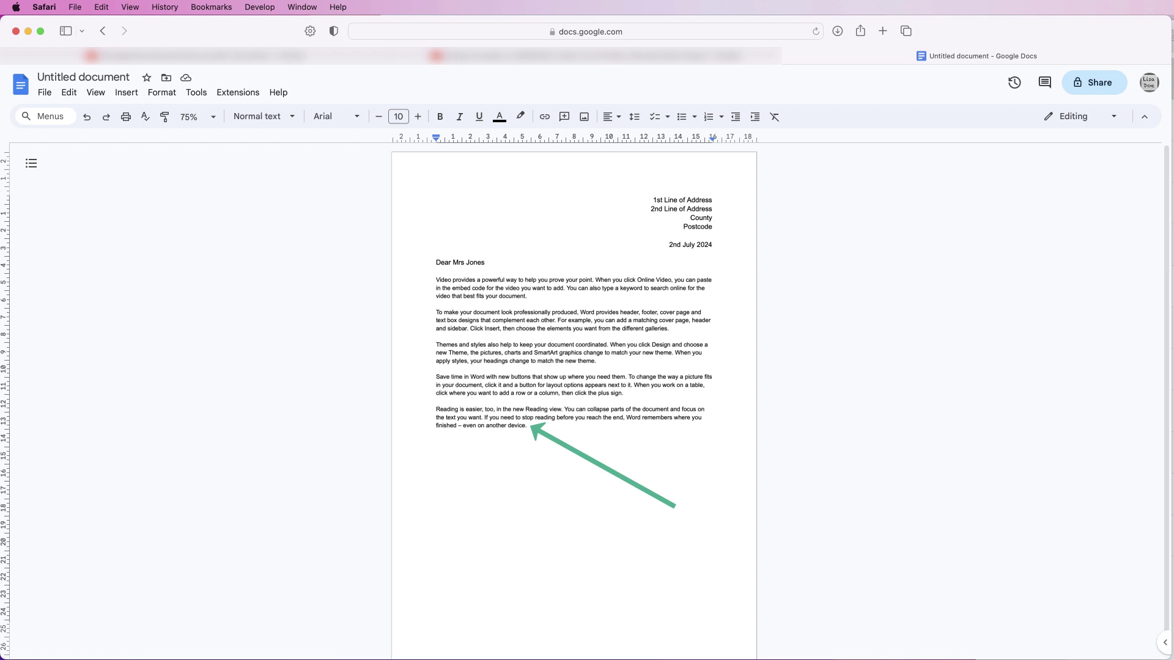
pyautogui.press('Return')
pyautogui.press('Return')
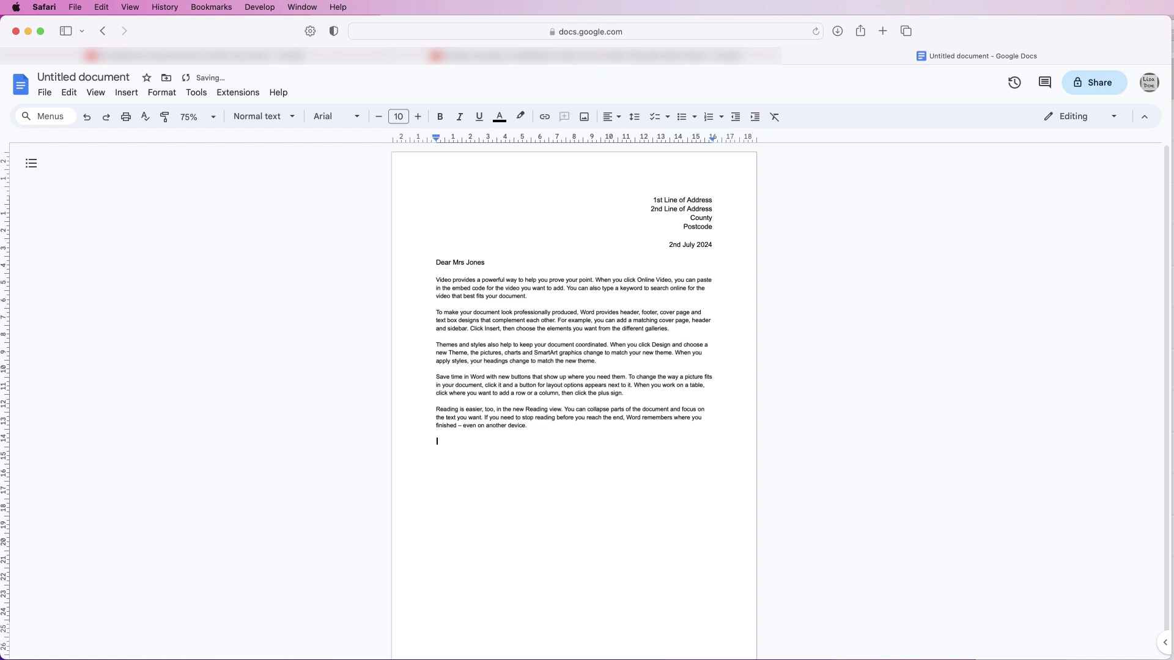
pyautogui.press('Return')
pyautogui.write('Yours Sincerely')
pyautogui.press('Return')
pyautogui.write('Lisa Doe')
pyautogui.press('Return')
pyautogui.write('Company position')
# Step: Insert the handwritten signature image from the computer onto the empty signature line
pyautogui.click(455, 468)
pyautogui.click(125, 95)
pyautogui.moveTo(165, 115)
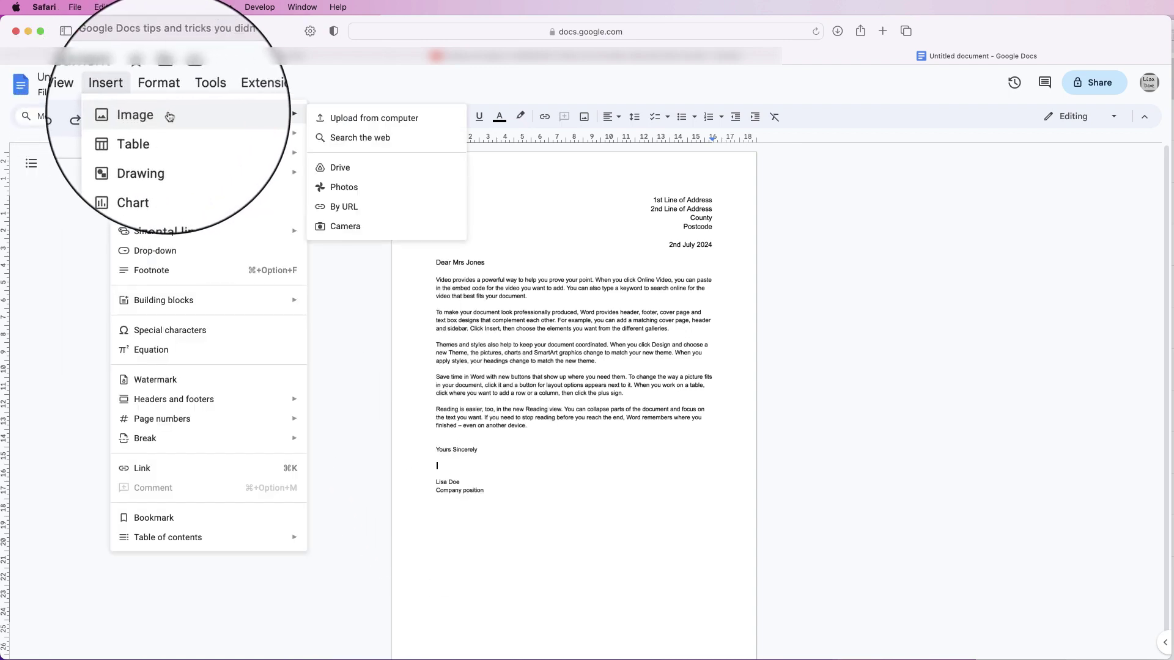
pyautogui.click(359, 123)
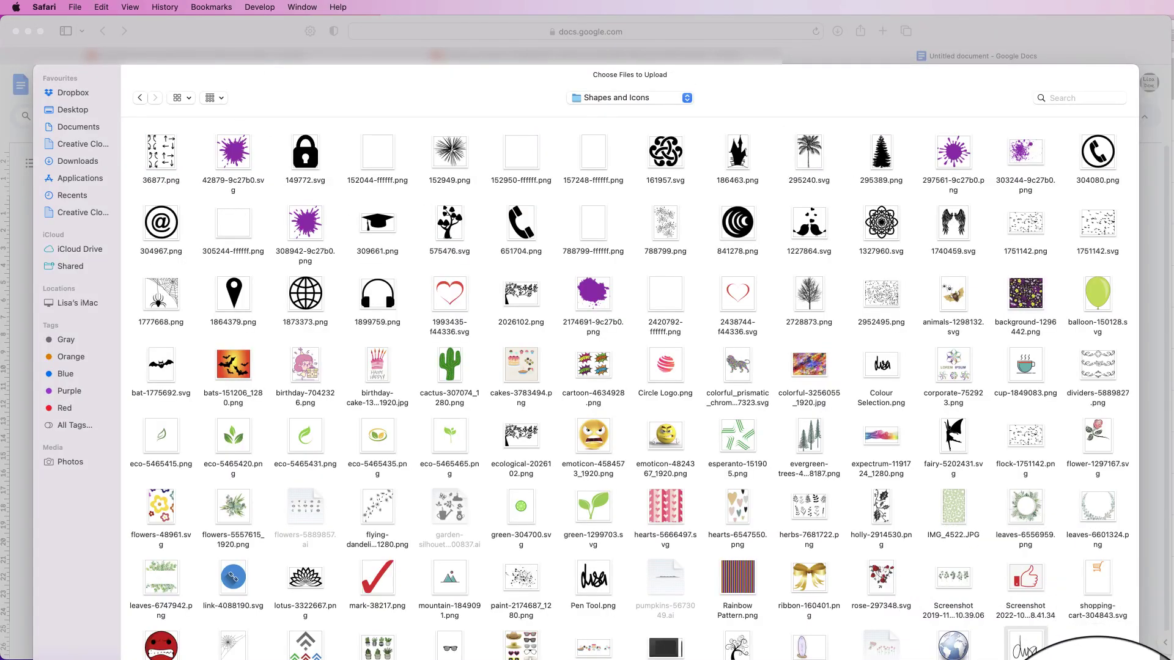
pyautogui.doubleClick(1025, 647)
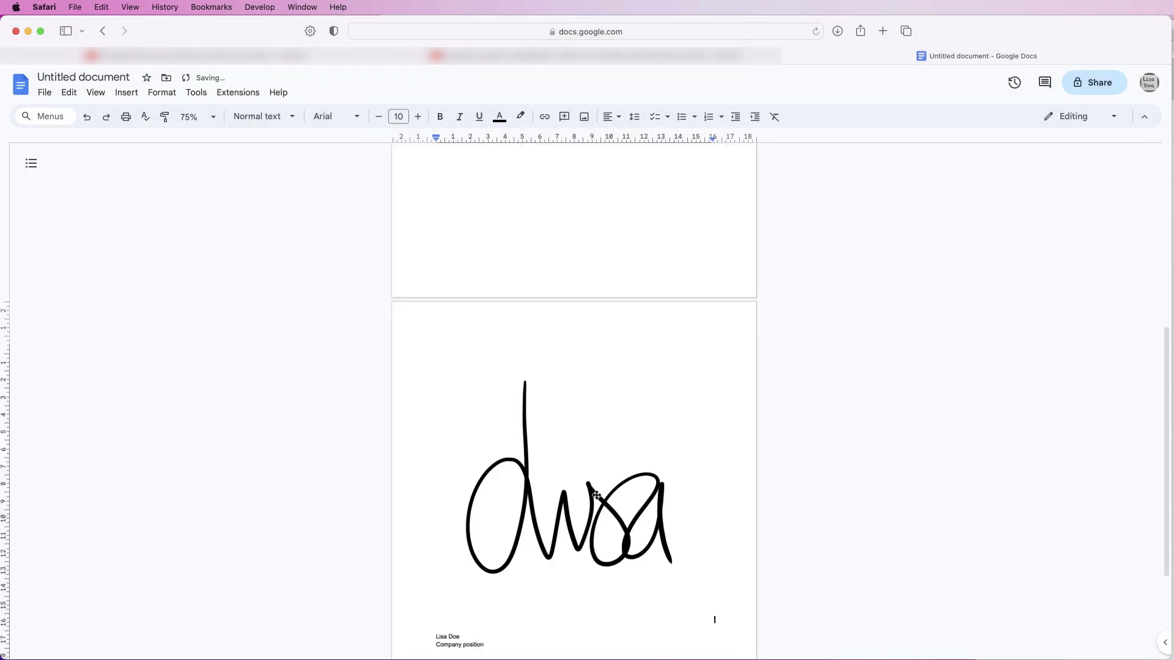
pyautogui.click(596, 495)
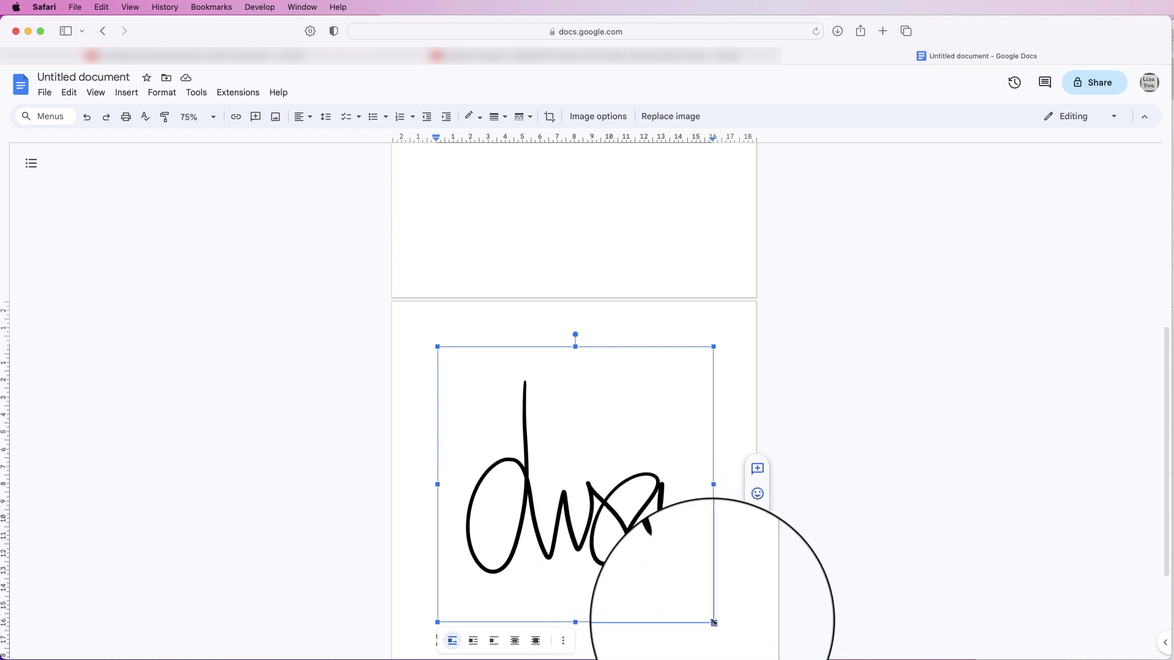
# Step: Shrink the signature image and set it behind the text
pyautogui.moveTo(714, 622); pyautogui.dragTo(494, 371)
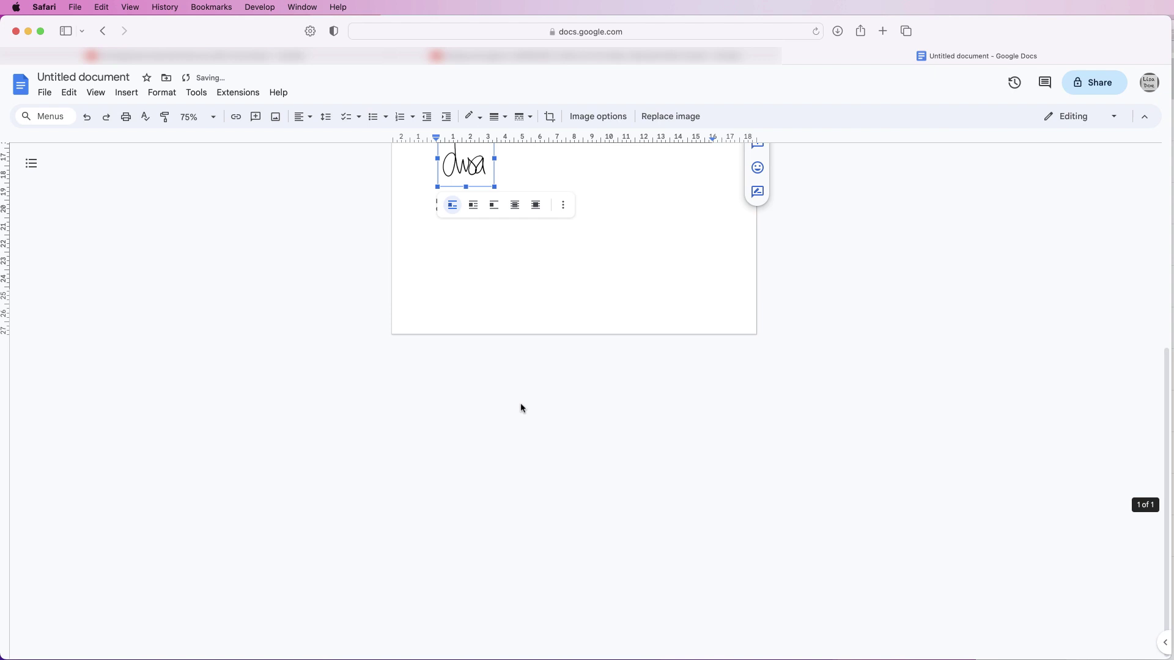
pyautogui.moveTo(1167, 360); pyautogui.dragTo(1147, 172)
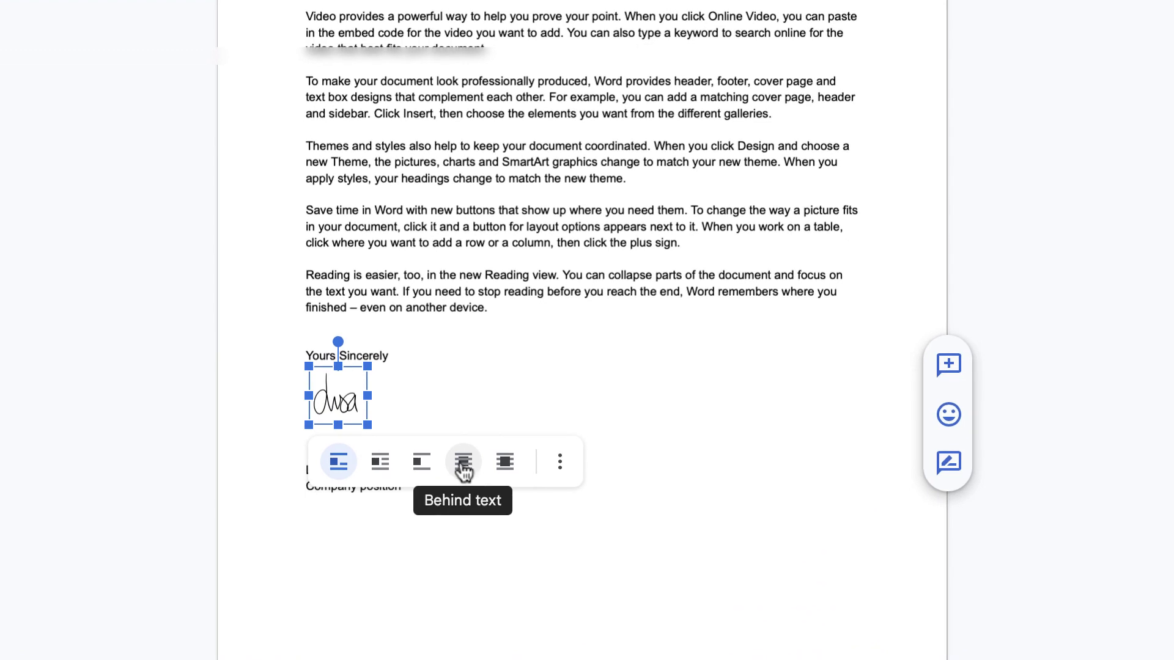
pyautogui.click(464, 462)
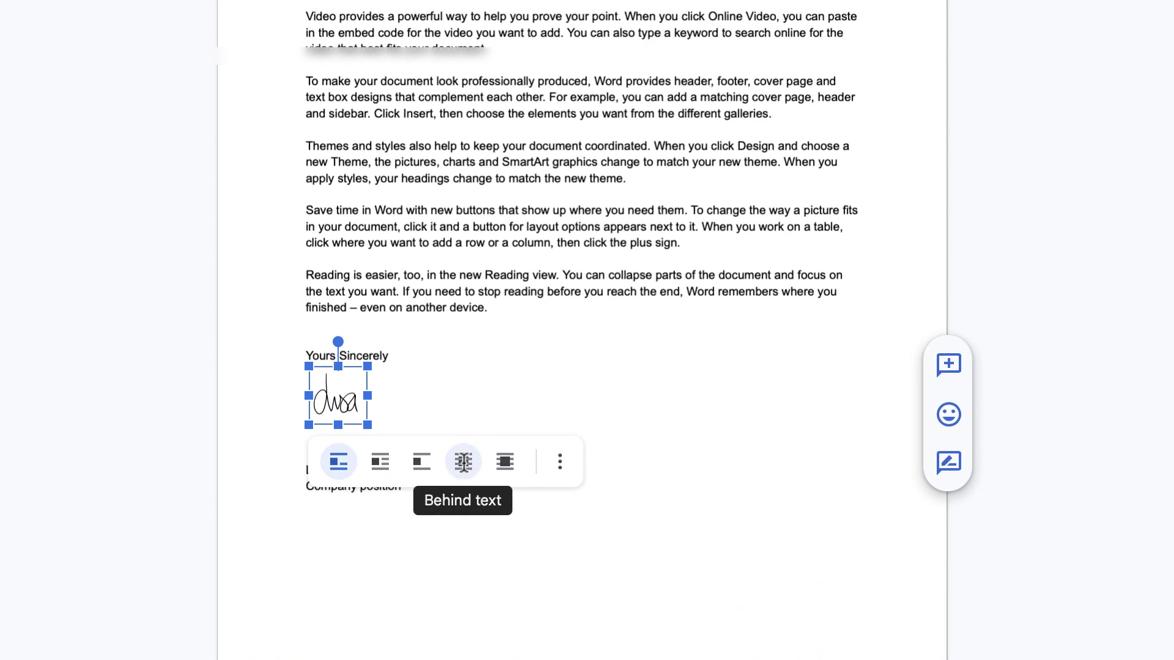
pyautogui.click(429, 388)
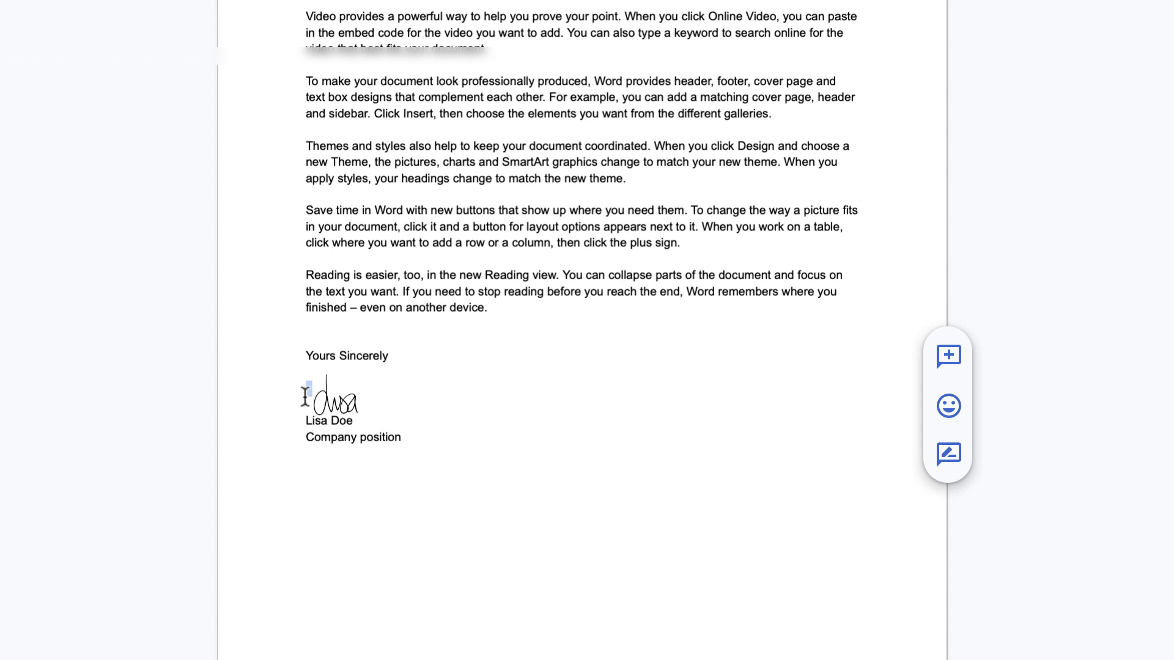
# Step: Adjust the lines around the signature and drag it under Yours Sincerely
pyautogui.press('BackSpace')
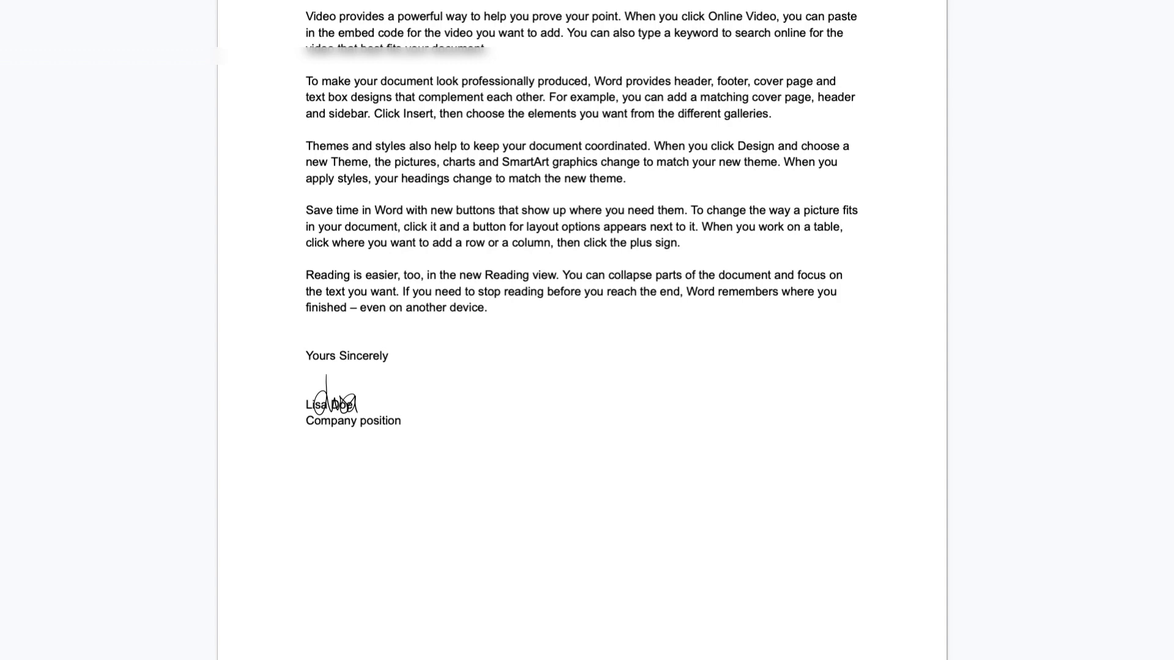
pyautogui.press('Return')
pyautogui.press('Return')
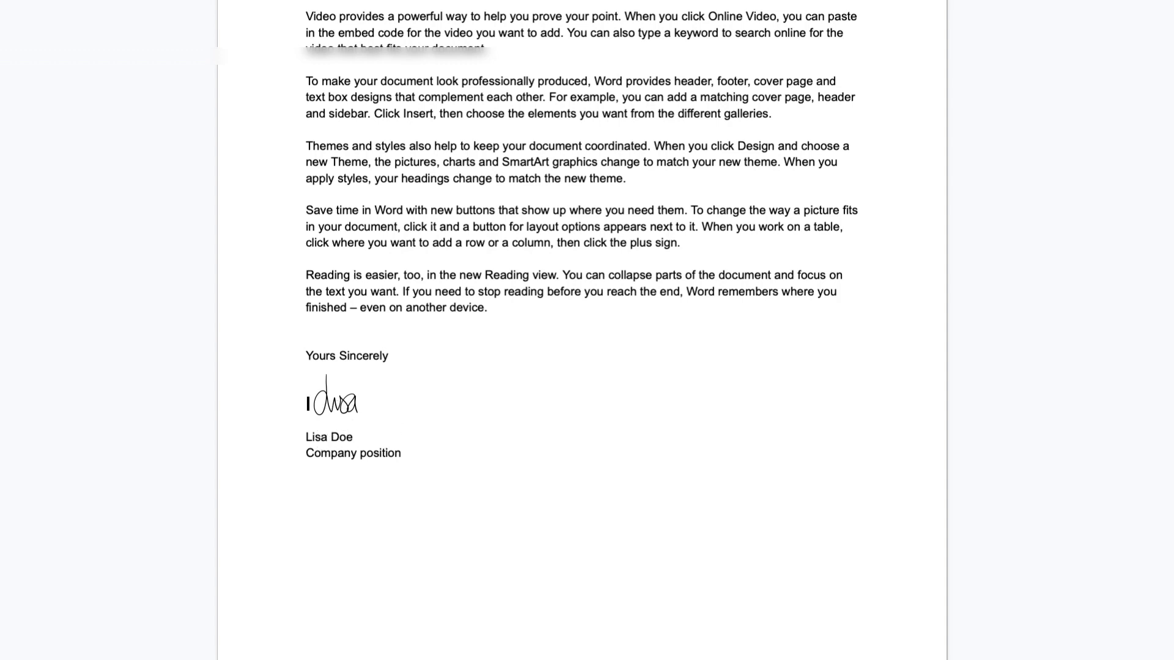
pyautogui.click(338, 396)
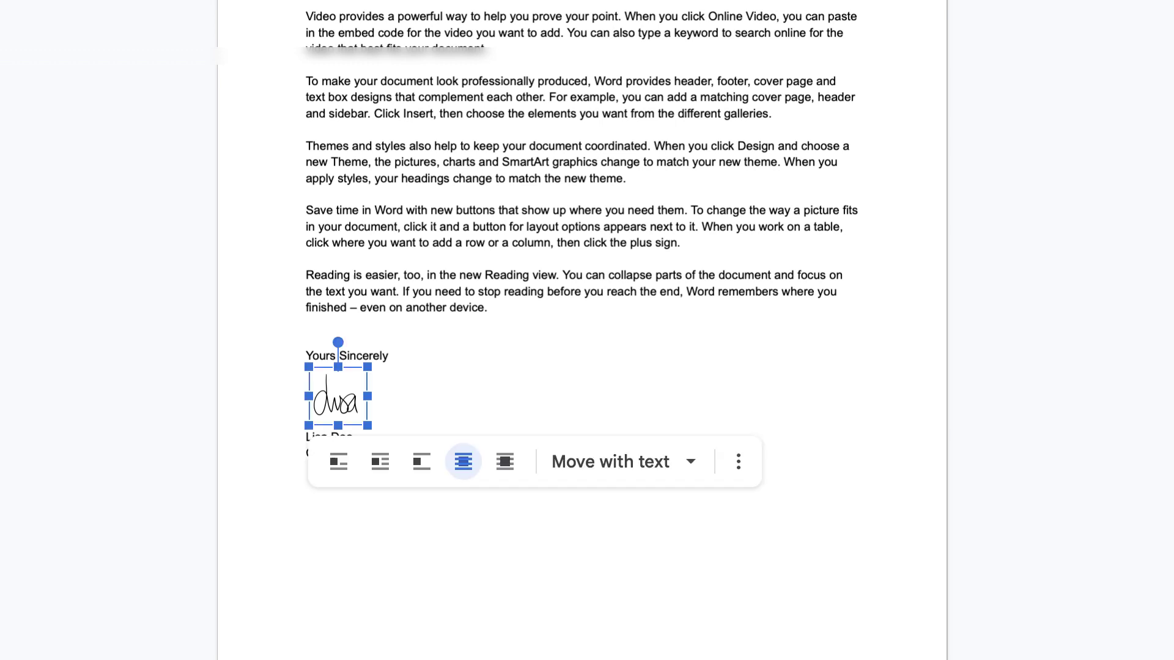
pyautogui.moveTo(338, 396)
pyautogui.mouseDown()
pyautogui.moveTo(325, 385)
pyautogui.moveTo(348, 403)
pyautogui.mouseUp()
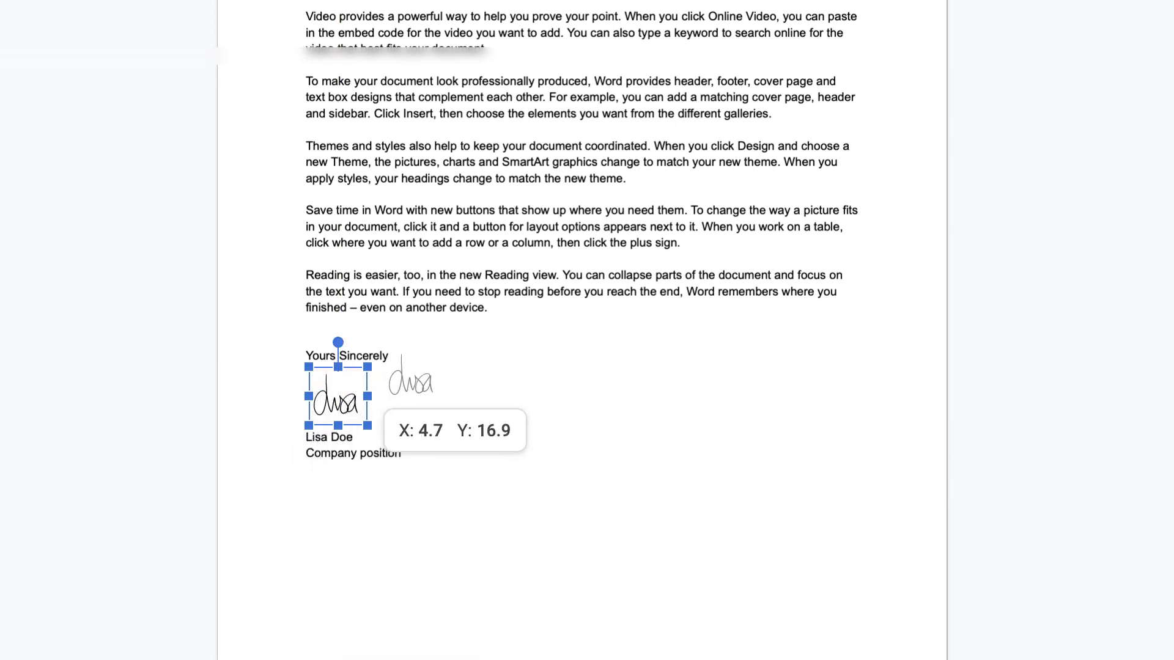
pyautogui.moveTo(410, 376)
pyautogui.mouseDown()
pyautogui.moveTo(392, 408)
pyautogui.moveTo(332, 395)
pyautogui.mouseUp()
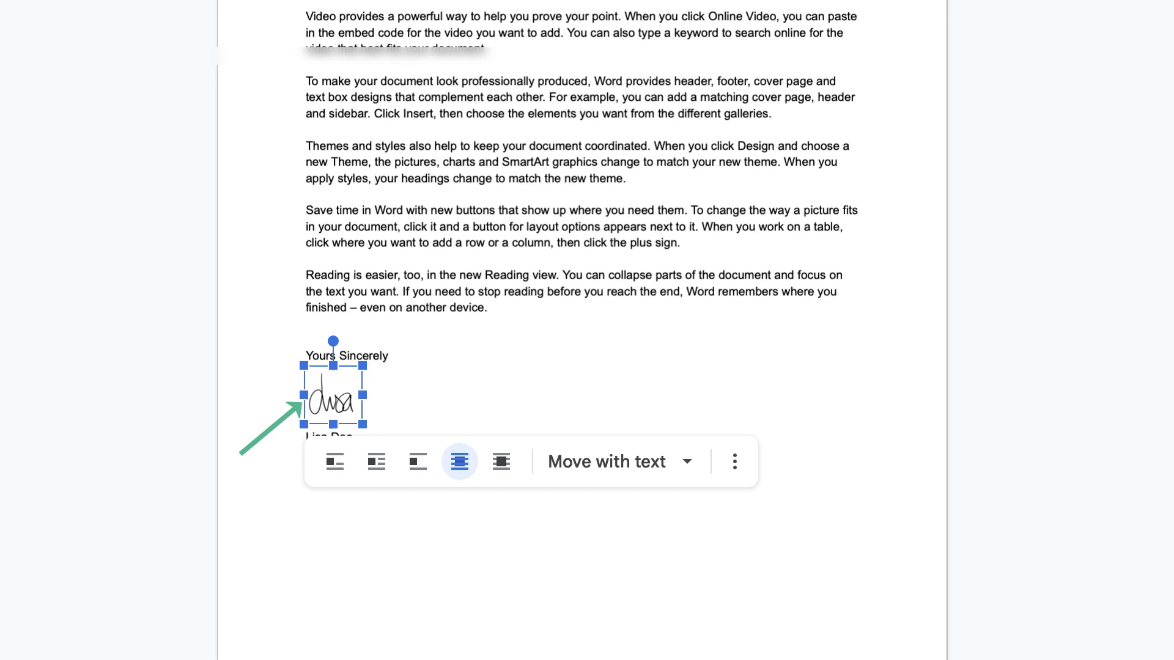
pyautogui.moveTo(333, 396); pyautogui.dragTo(332, 393)
pyautogui.click(308, 372)
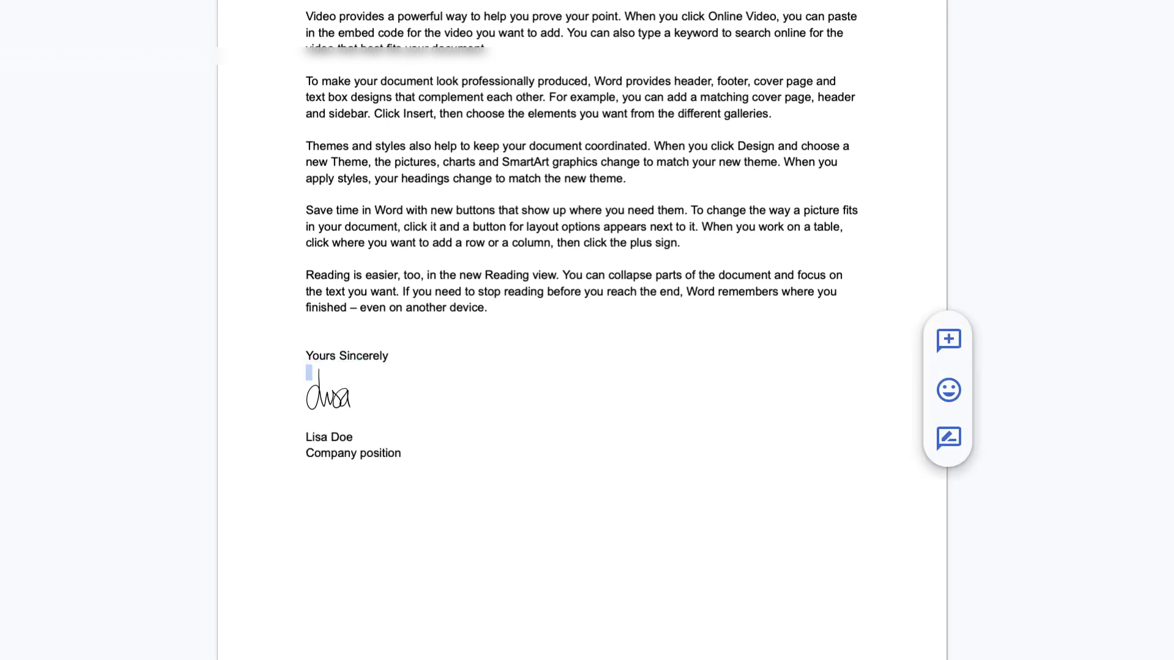
# Step: Keep one blank line between the signature and the signer's name
pyautogui.click(329, 391)
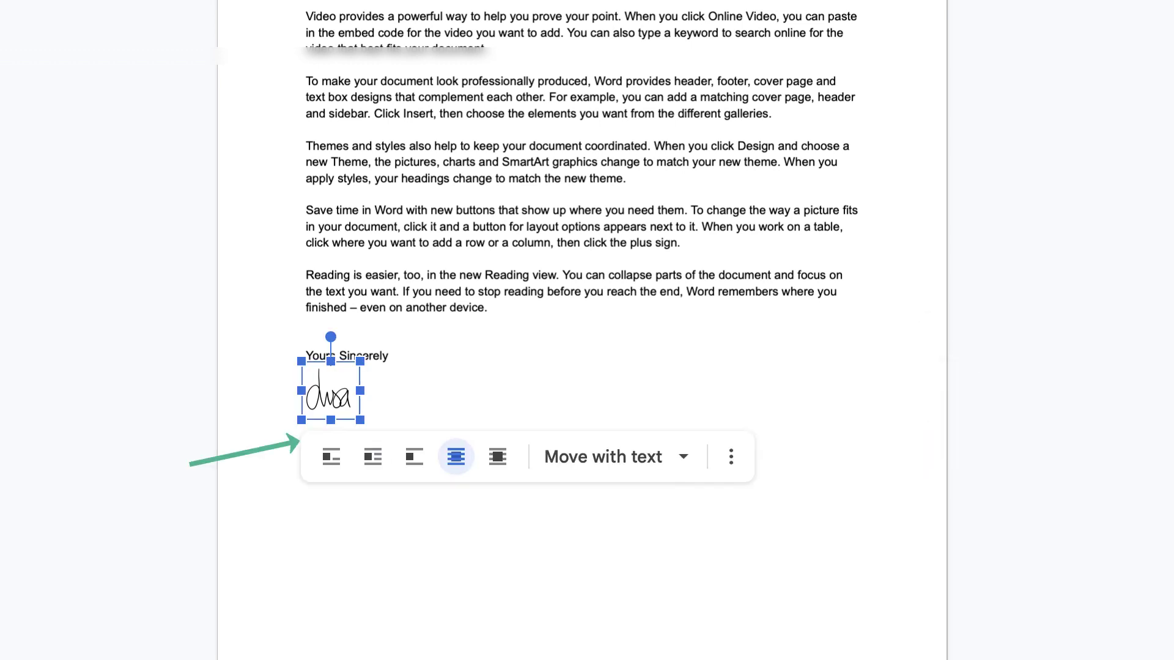
pyautogui.click(309, 389)
pyautogui.click(307, 436)
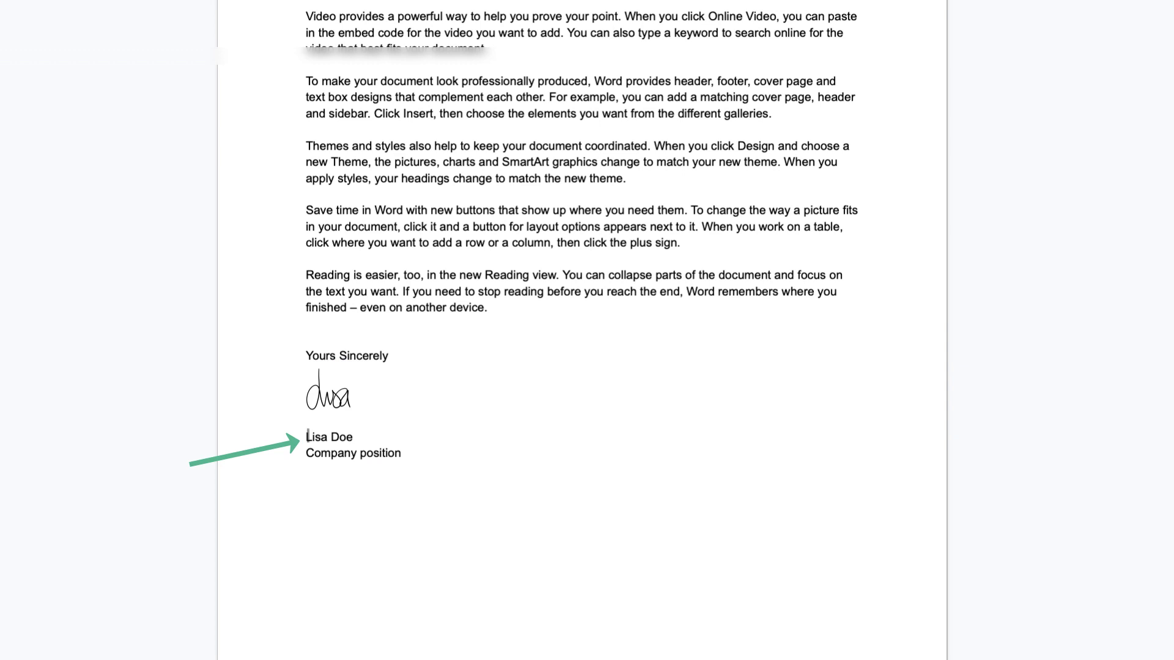
pyautogui.press('BackSpace')
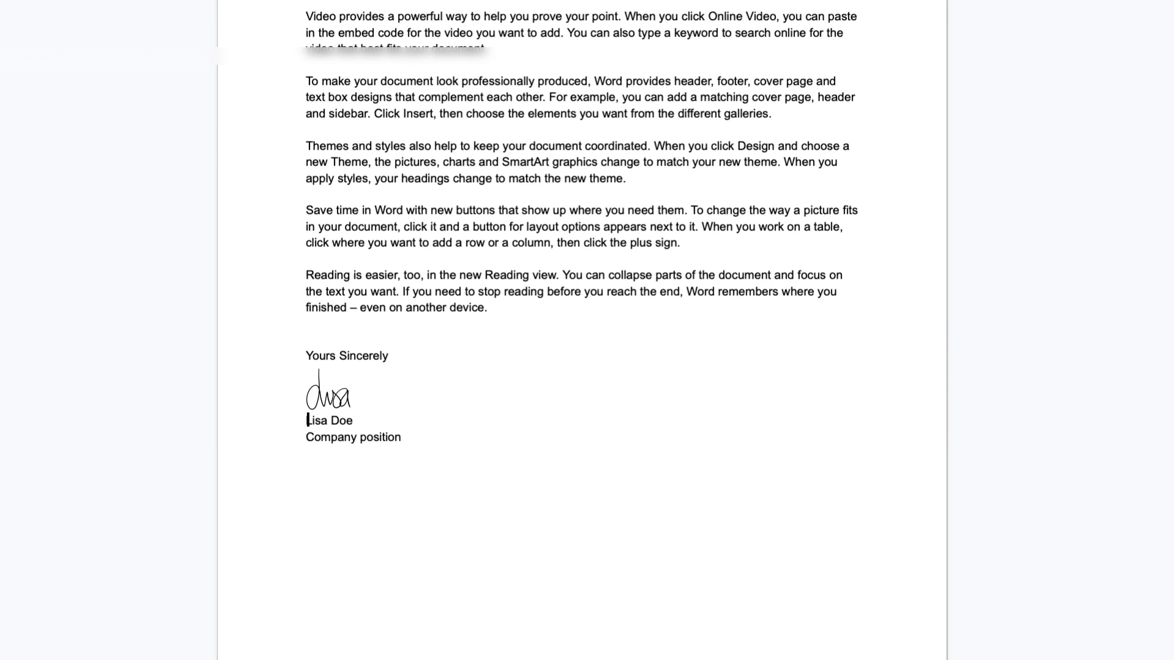
pyautogui.press('Return')
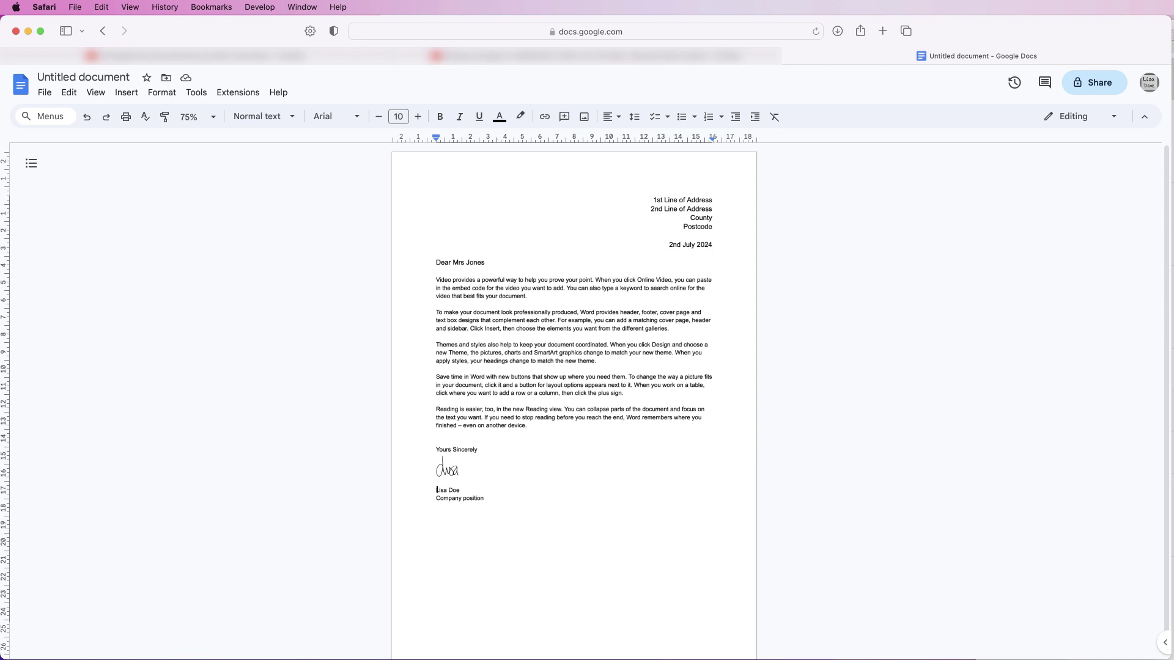
# Step: Set the whole letter in Times New Roman at size 12
pyautogui.click(437, 507)
pyautogui.hotkey('shift', 'Up')
pyautogui.hotkey('shift', 'Up')
pyautogui.hotkey('shift', 'Up')
pyautogui.hotkey('shift', 'Up')
pyautogui.hotkey('shift', 'Up')
pyautogui.hotkey('shift', 'Up')
pyautogui.hotkey('shift', 'Up')
pyautogui.hotkey('shift', 'Up')
pyautogui.hotkey('shift', 'Up')
pyautogui.hotkey('shift', 'Up')
pyautogui.hotkey('shift', 'Up')
pyautogui.hotkey('shift', 'Up')
pyautogui.hotkey('shift', 'Up')
pyautogui.hotkey('shift', 'Up')
pyautogui.hotkey('shift', 'Up')
pyautogui.hotkey('shift', 'Up')
pyautogui.hotkey('shift', 'Up')
pyautogui.hotkey('shift', 'Up')
pyautogui.hotkey('shift', 'Up')
pyautogui.hotkey('shift', 'Up')
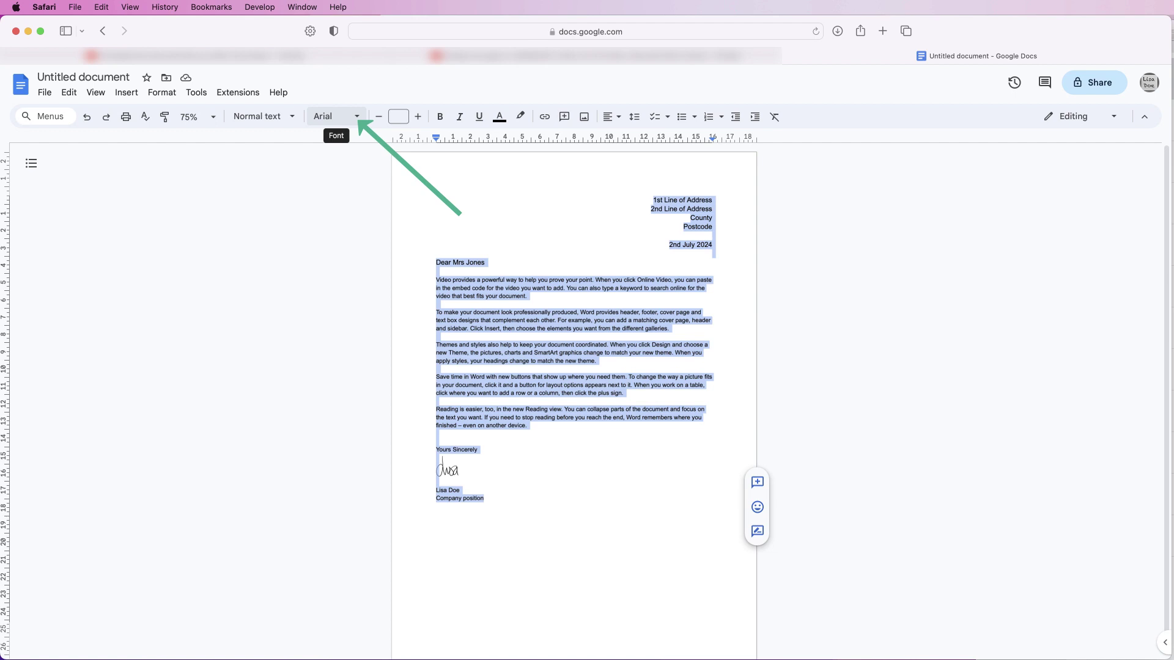
pyautogui.click(357, 116)
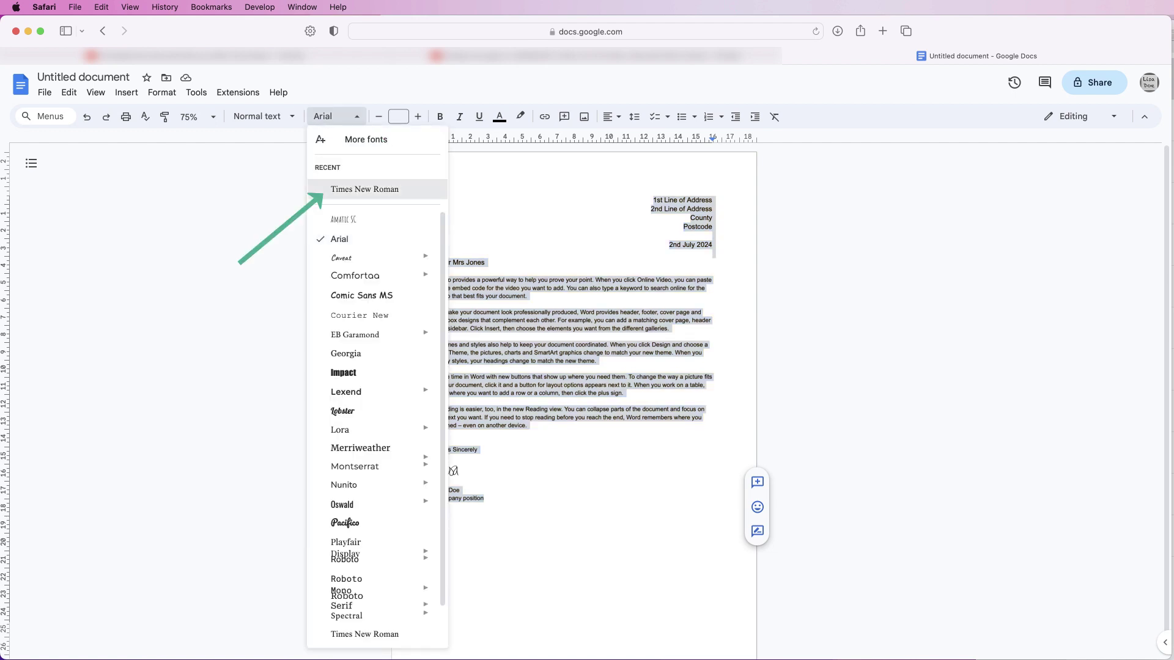
pyautogui.click(364, 189)
pyautogui.click(398, 116)
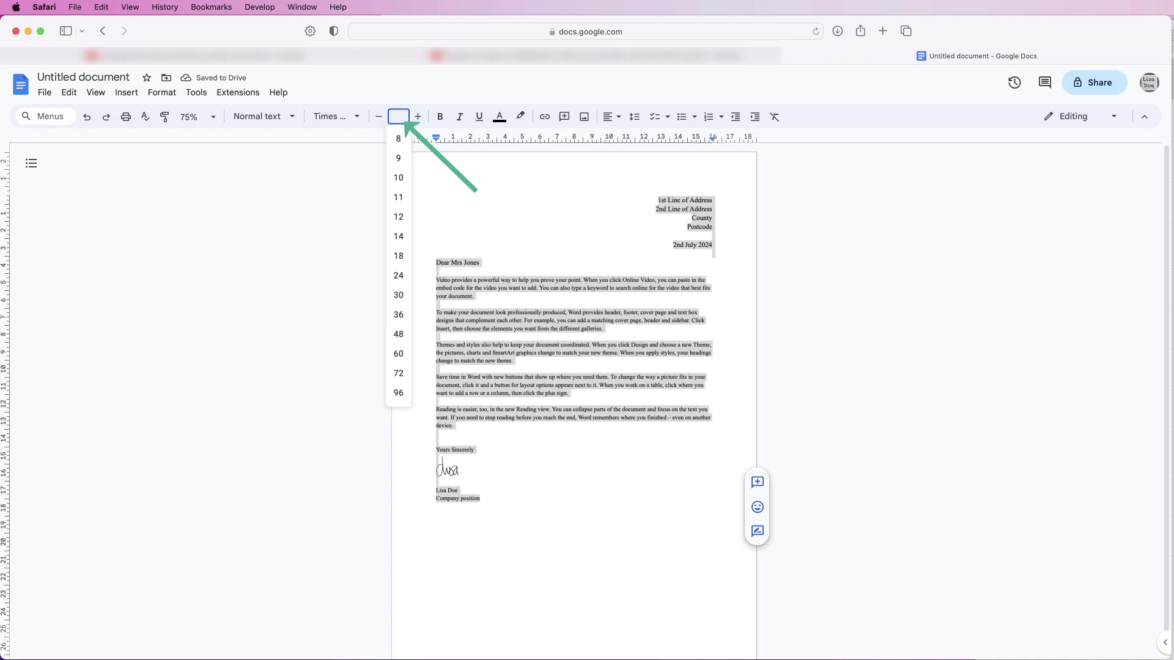
pyautogui.click(398, 217)
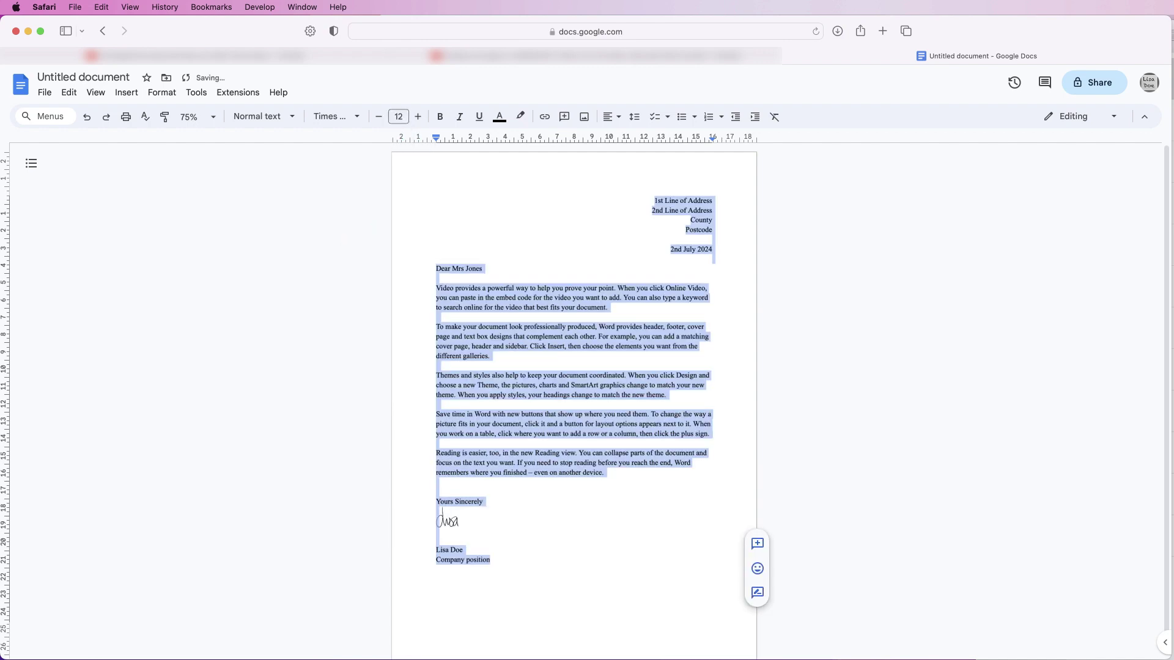
pyautogui.click(483, 268)
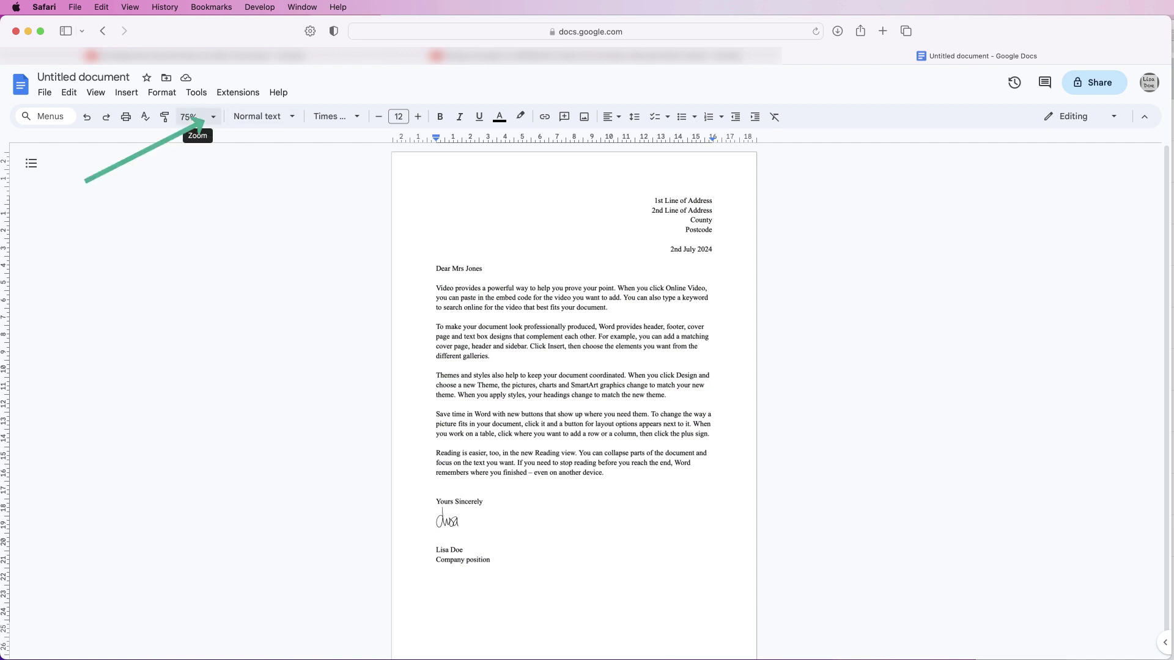
# Step: Zoom the page out to 50% to see the whole letter
pyautogui.click(197, 117)
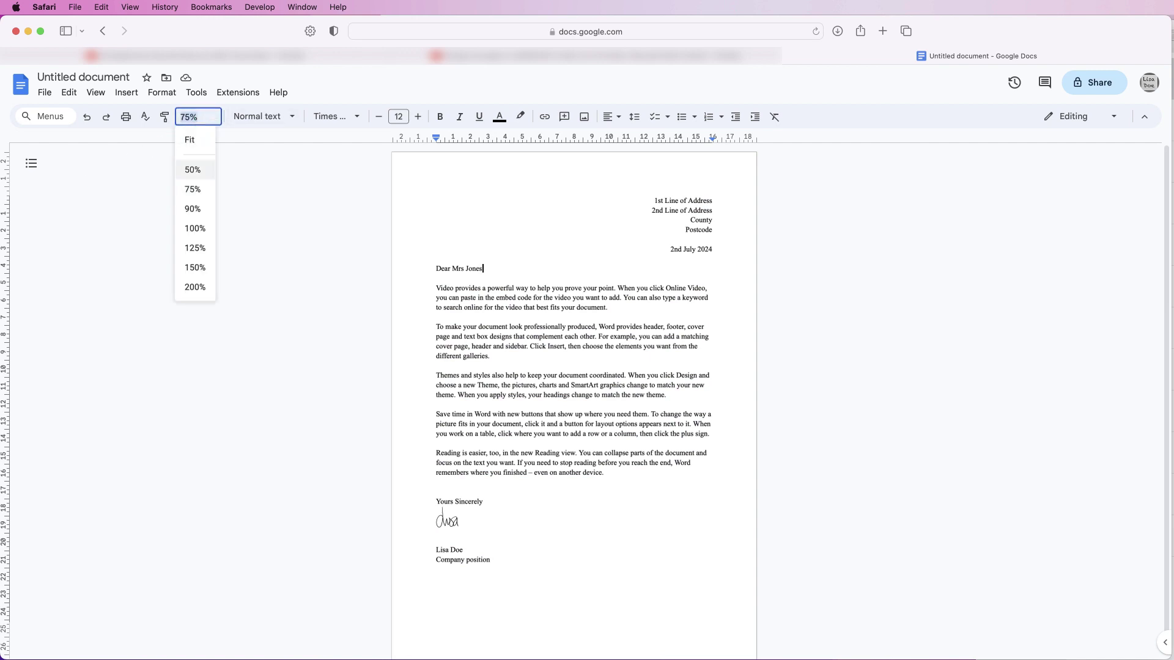
pyautogui.click(192, 169)
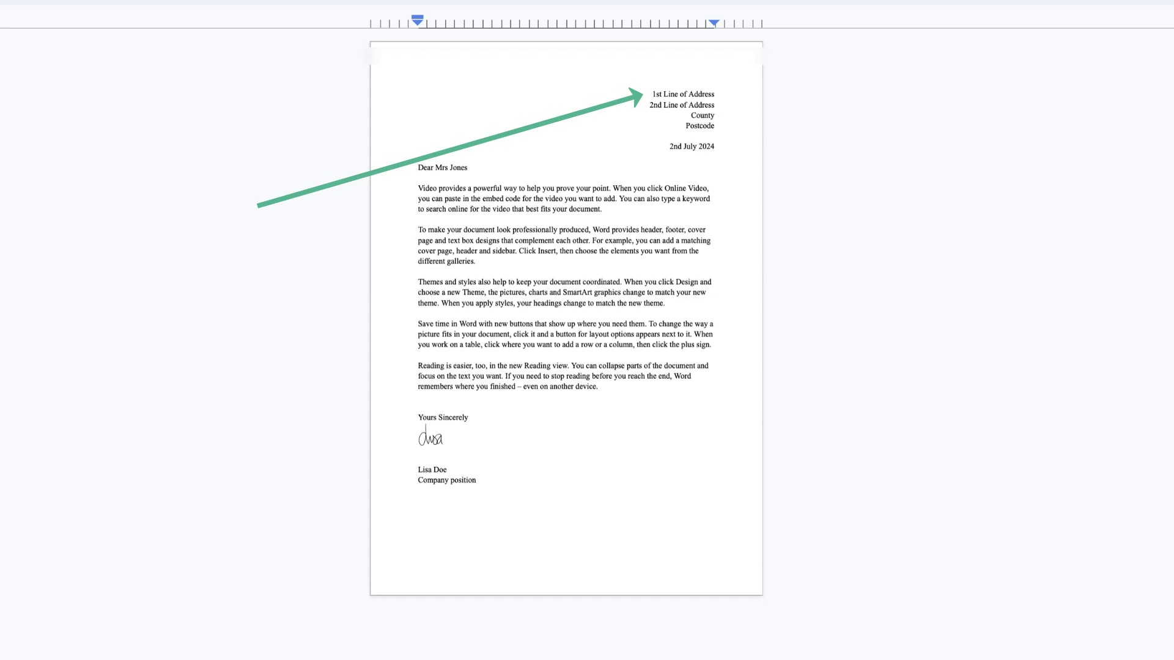
# Step: Add blank lines above the address, after the date and before the first paragraph
pyautogui.press('Return')
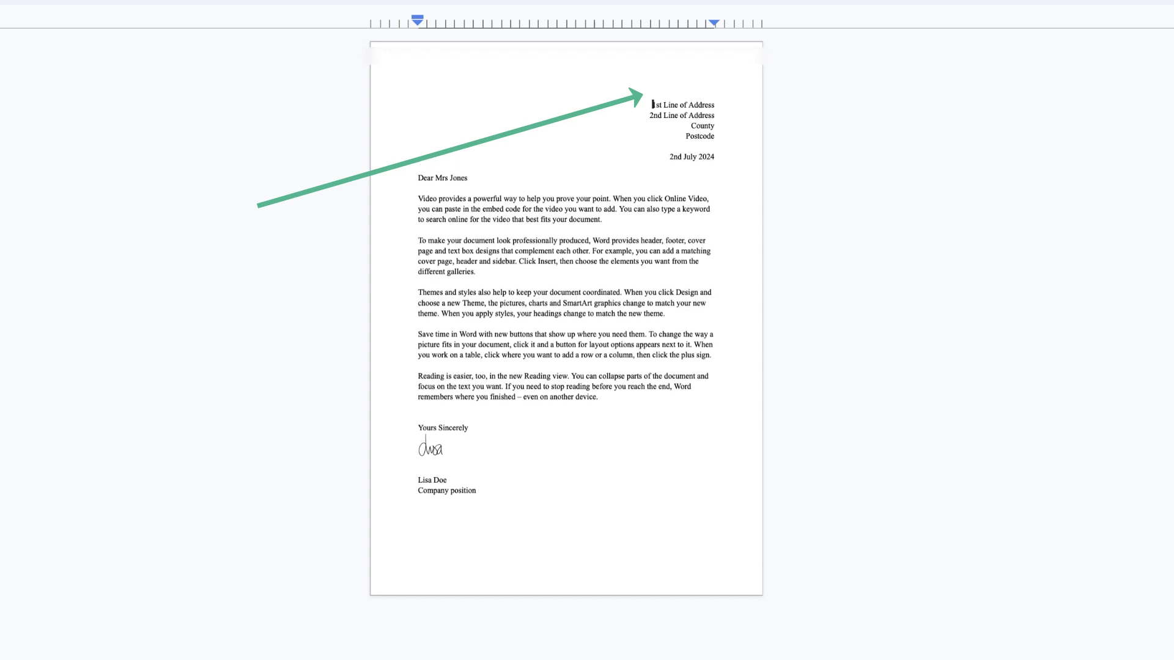
pyautogui.click(714, 167)
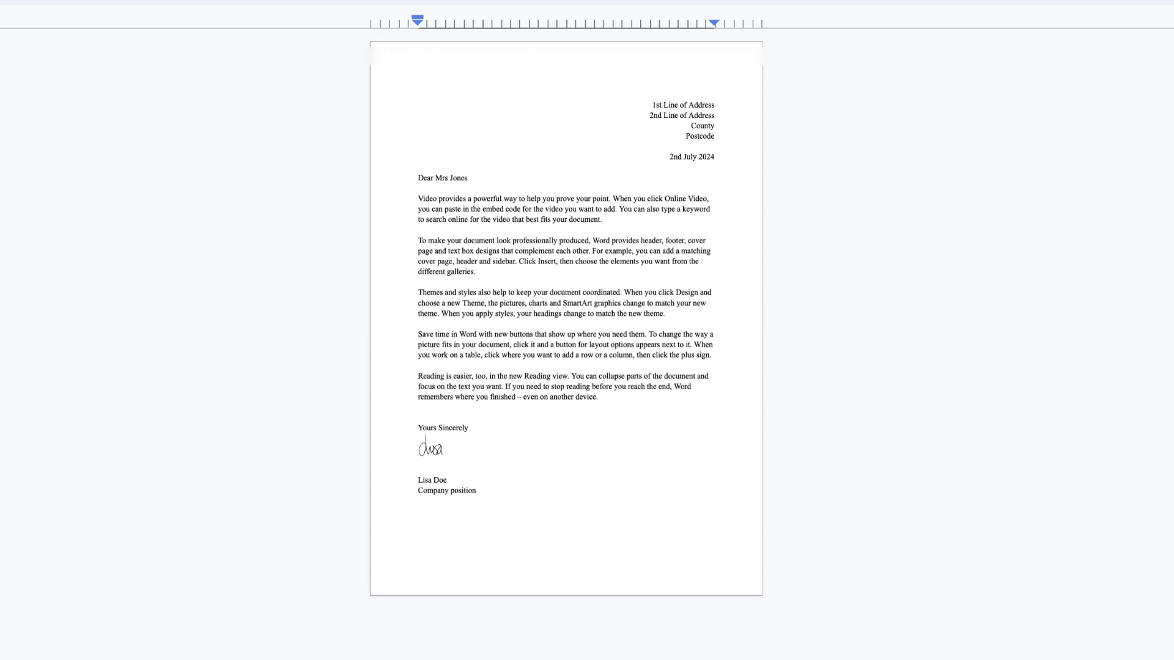
pyautogui.press('Return')
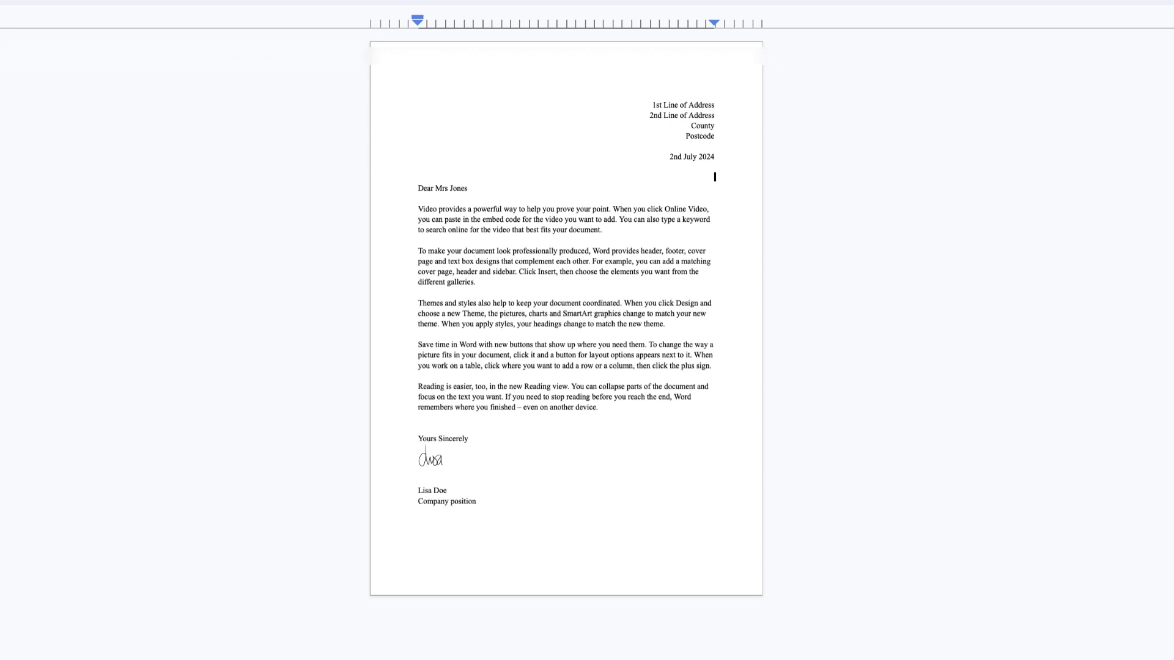
pyautogui.press('Return')
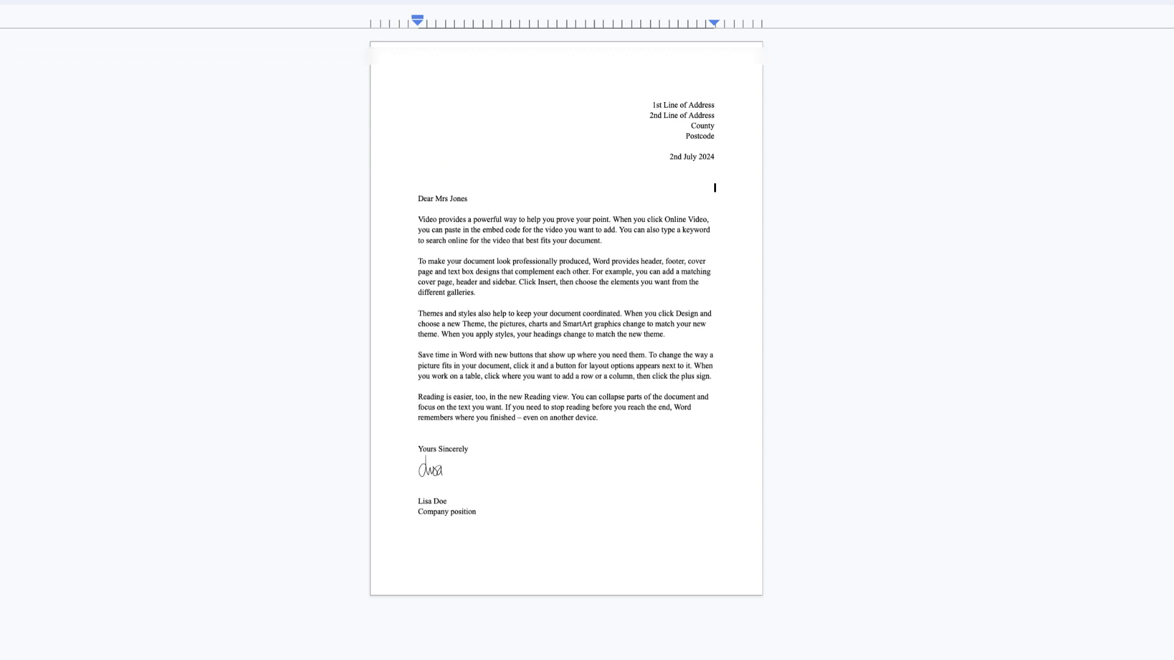
pyautogui.click(419, 209)
pyautogui.press('Return')
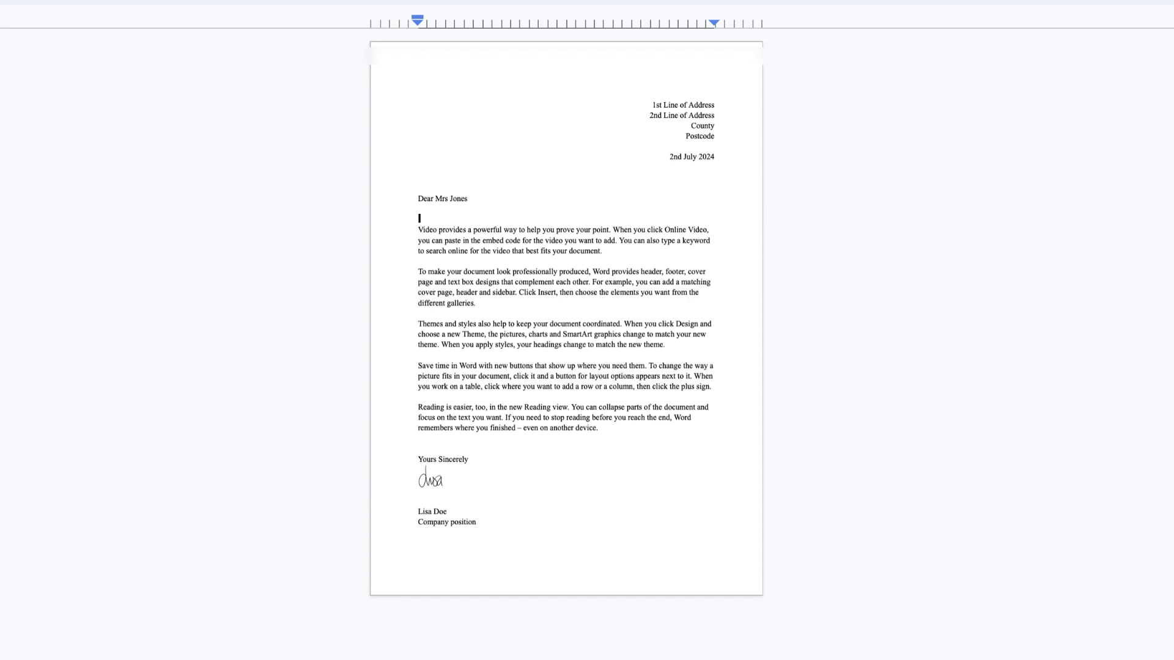
# Step: Add a blank line below the greeting and tidy spacing near the closing and signer's name
pyautogui.click(419, 448)
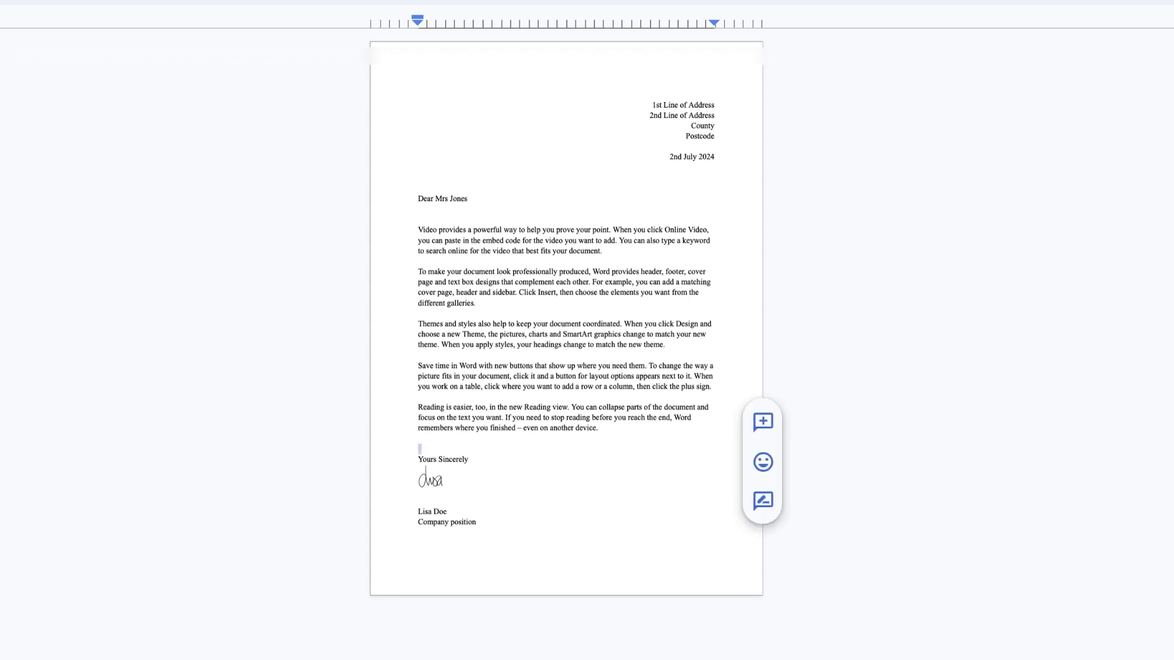
pyautogui.press('Return')
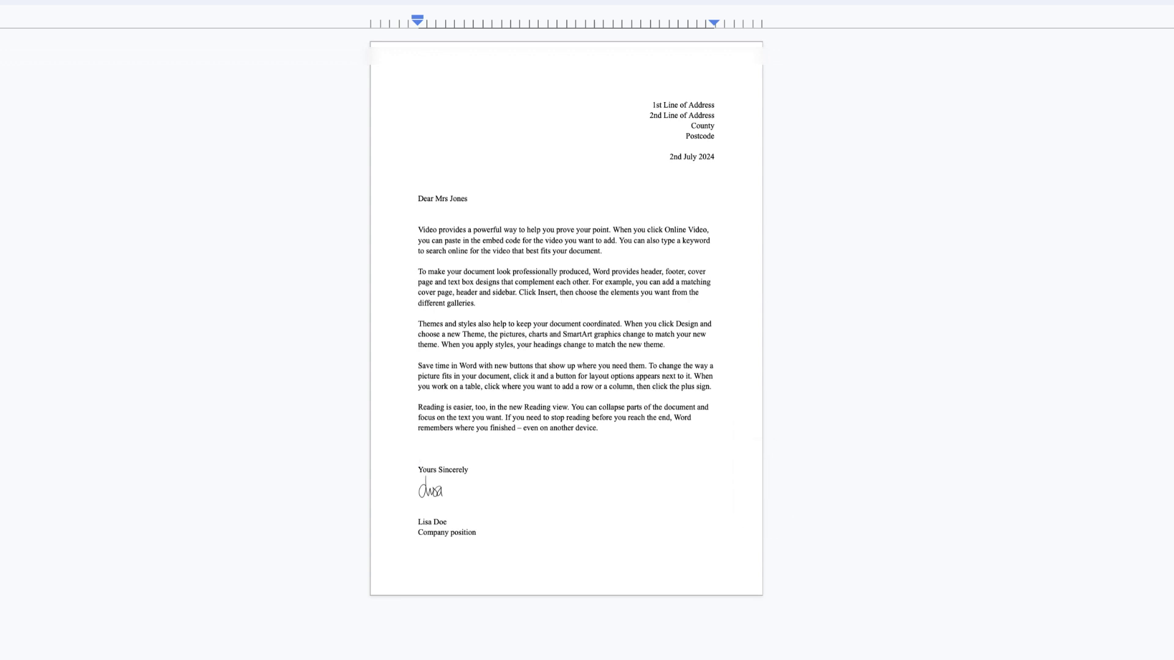
pyautogui.press('BackSpace')
pyautogui.click(419, 209)
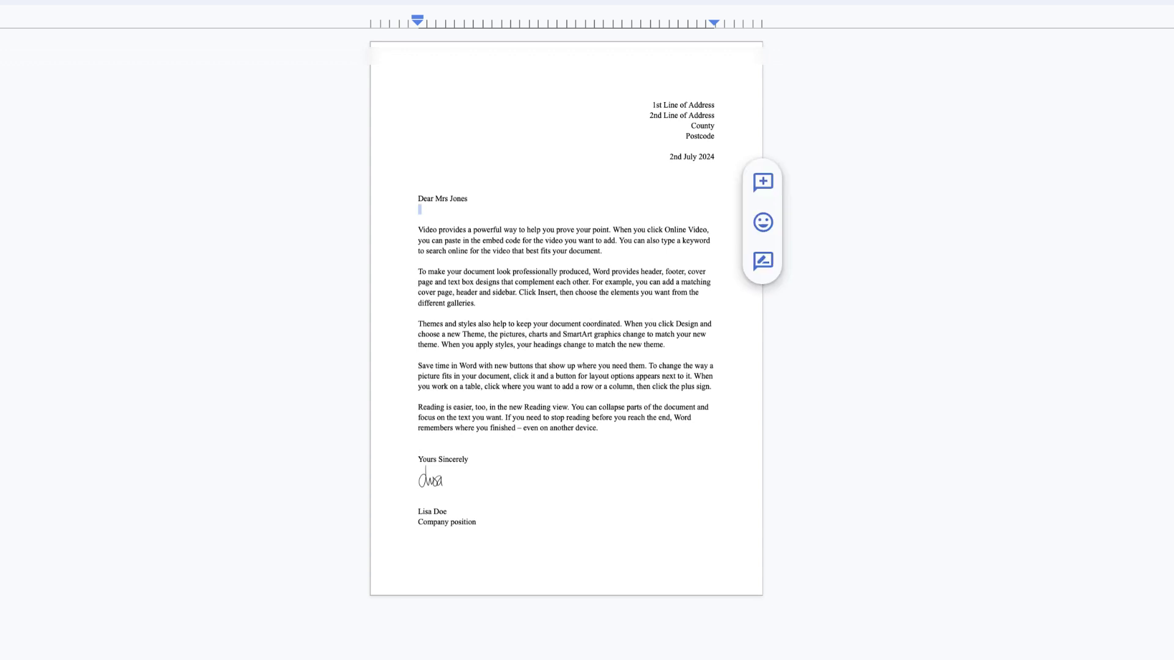
pyautogui.press('Return')
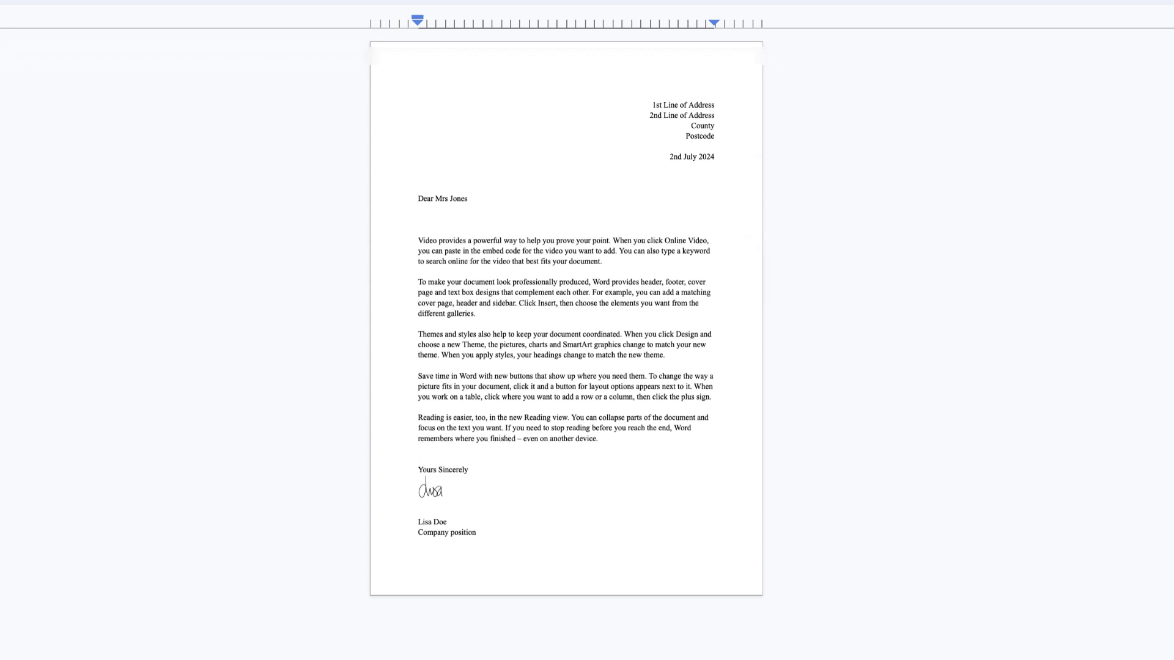
pyautogui.click(419, 511)
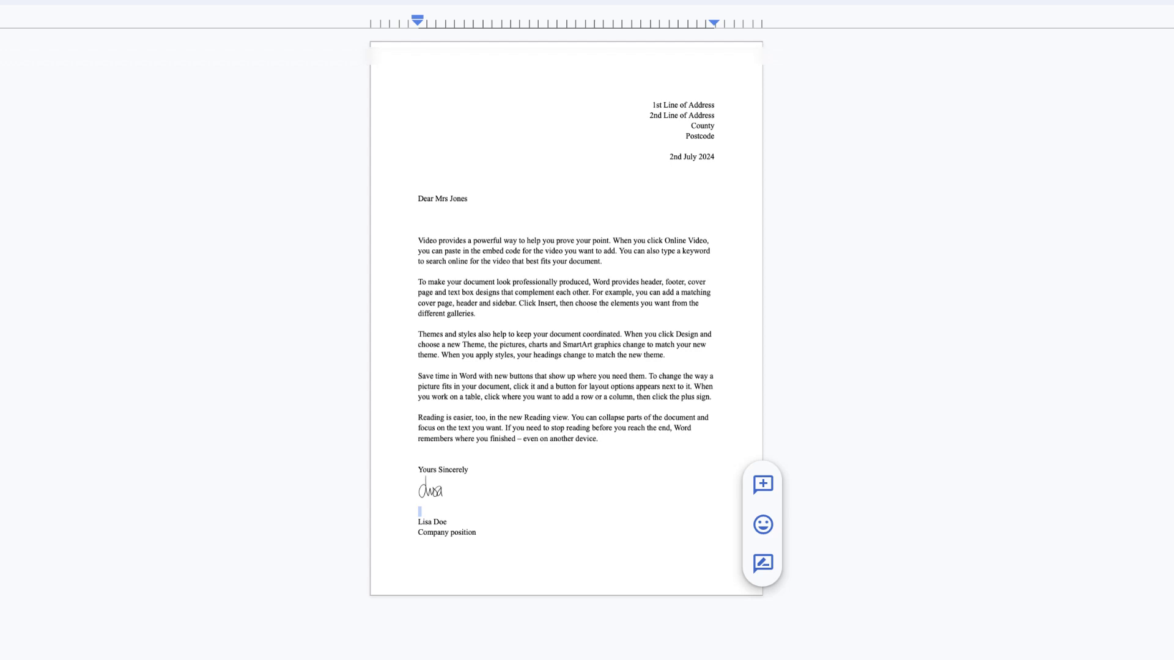
pyautogui.press('Return')
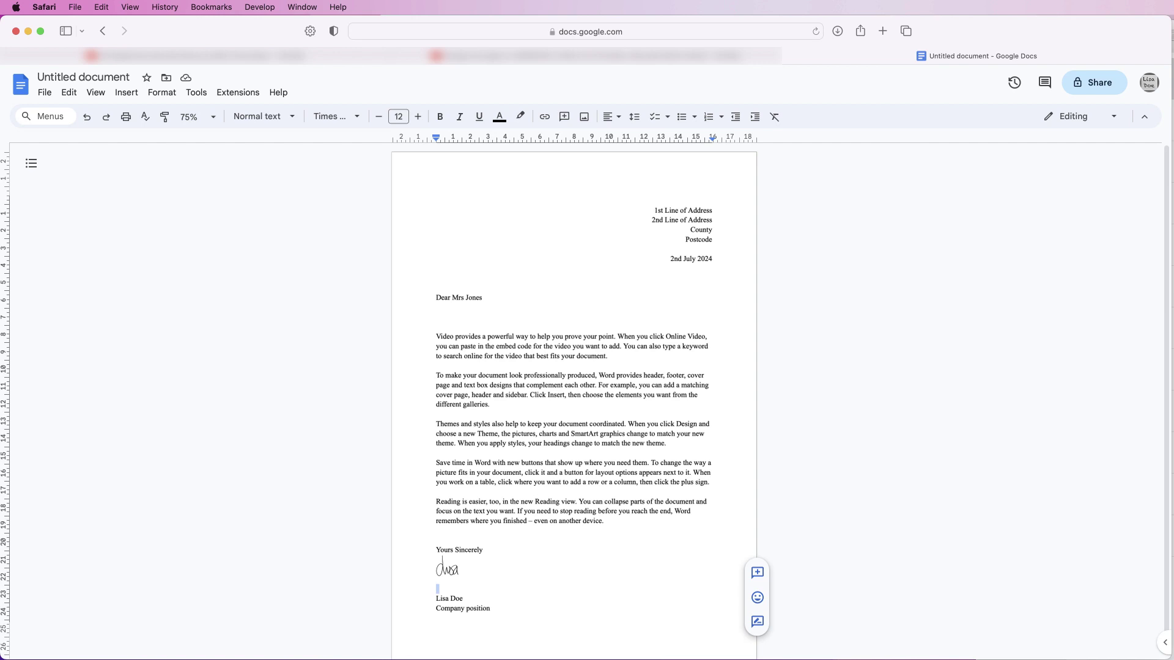
# Step: Add a header to the letter and open it for editing
pyautogui.click(126, 92)
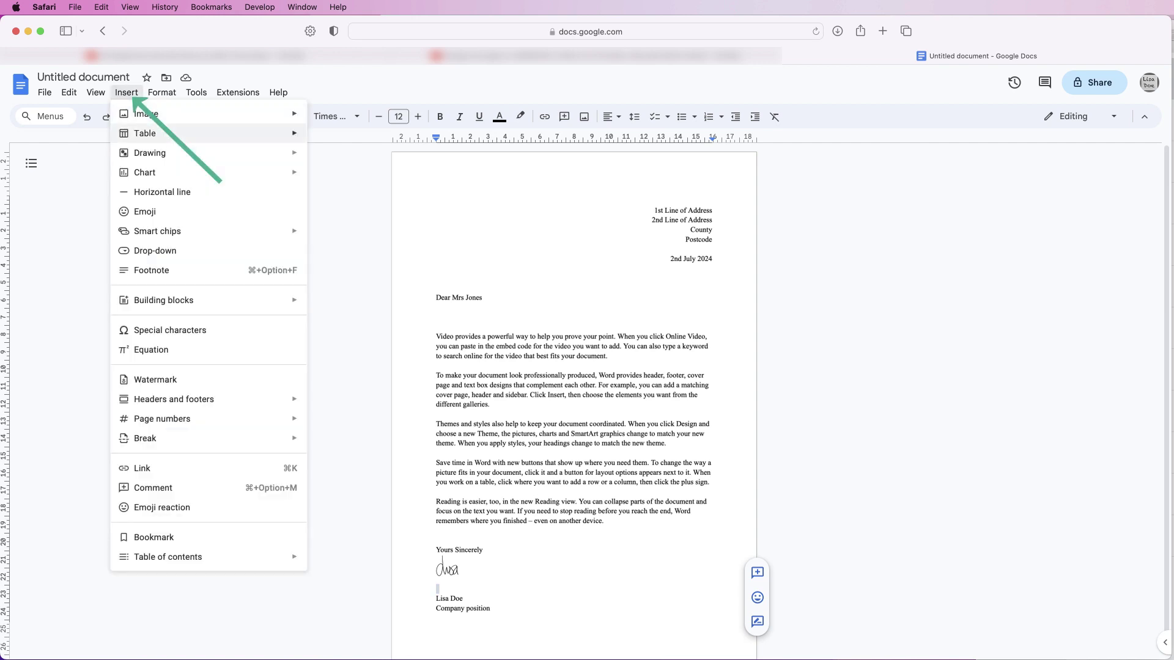
pyautogui.moveTo(173, 399)
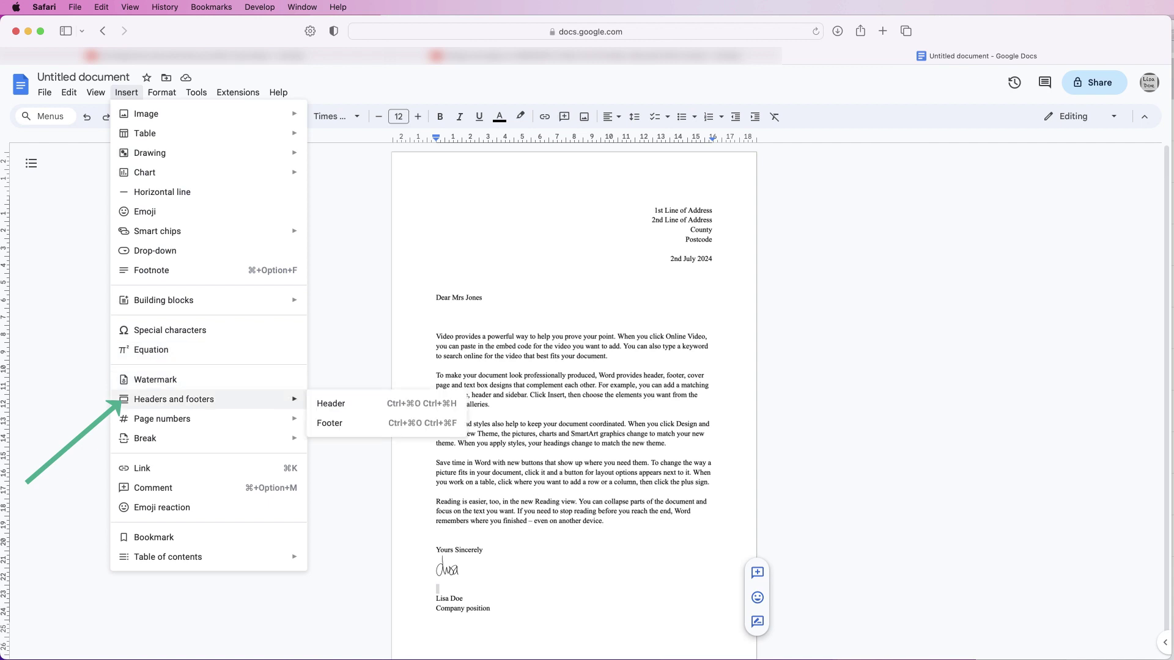
pyautogui.click(343, 404)
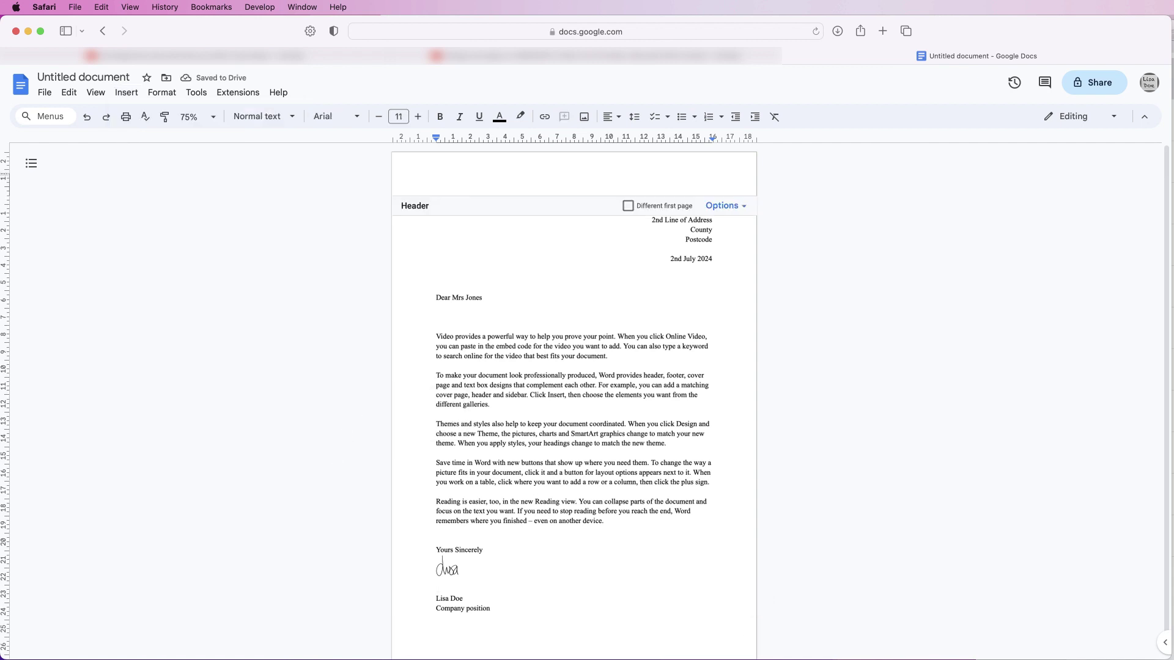
# Step: Insert the wine.png company logo into the header
pyautogui.click(126, 92)
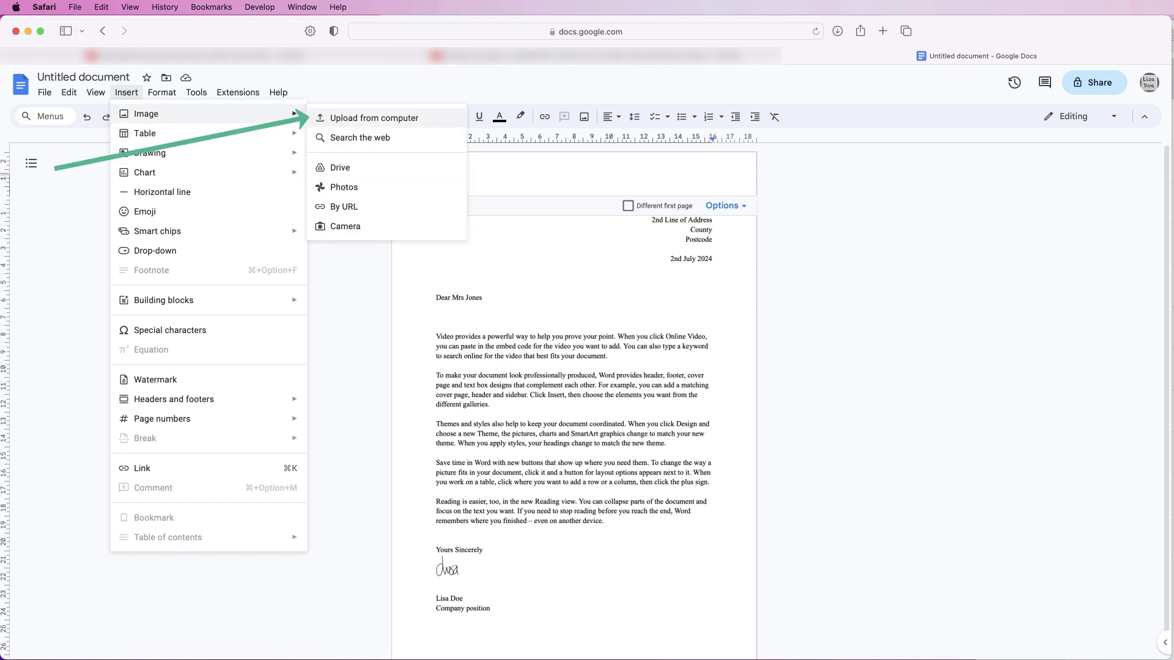
pyautogui.press('Escape')
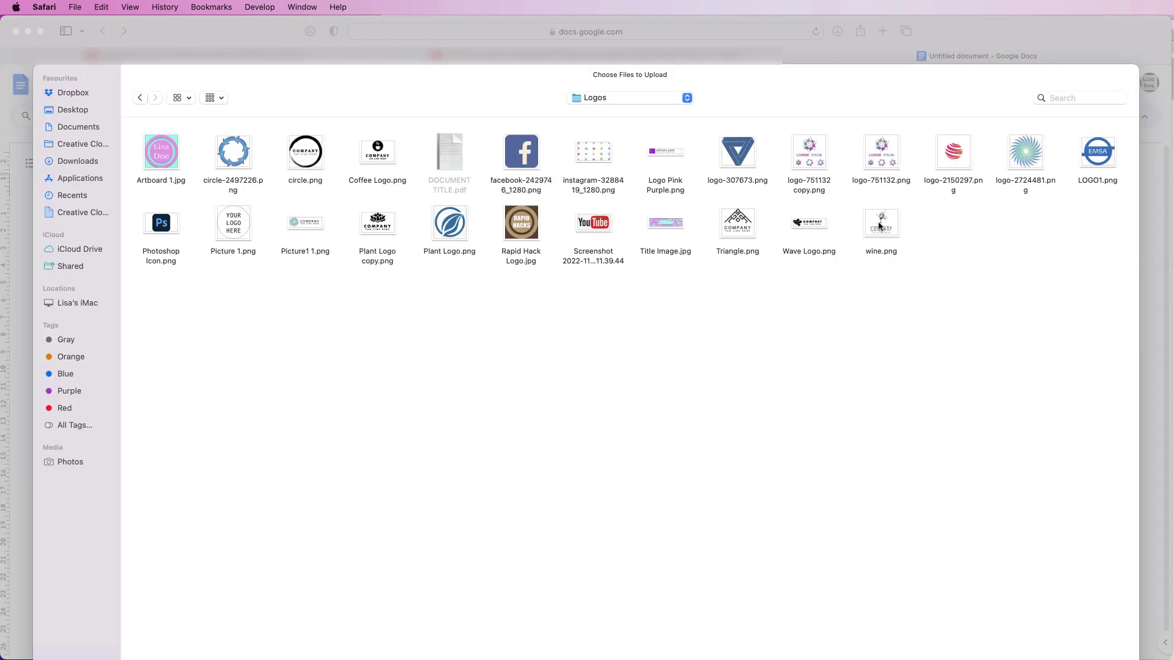
pyautogui.click(880, 225)
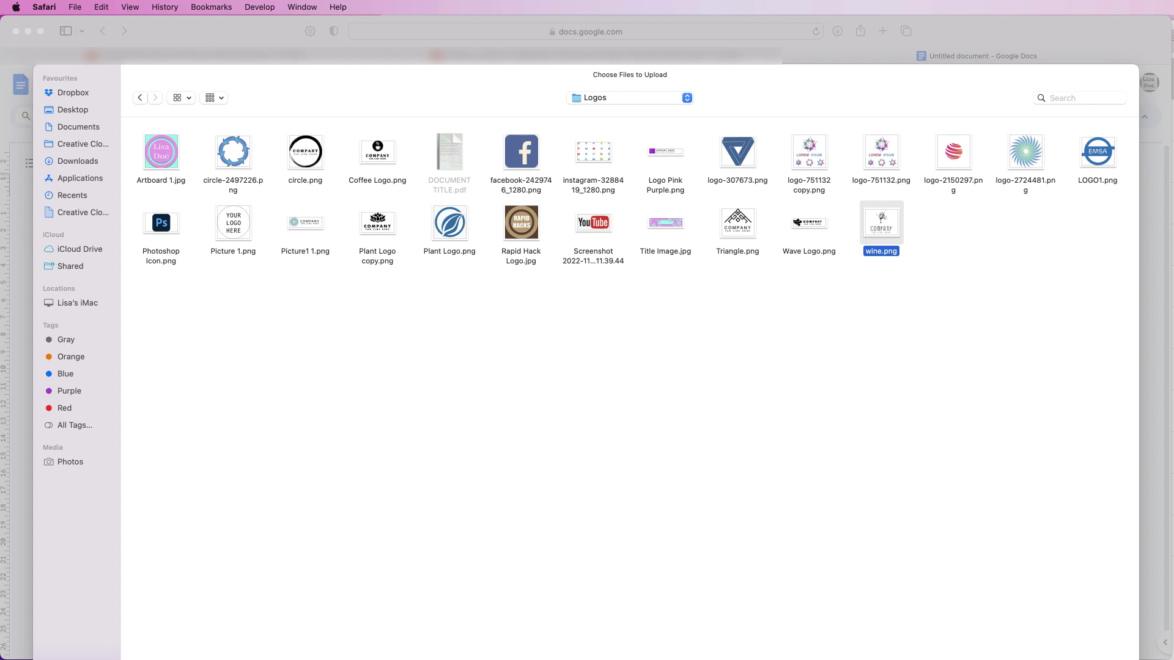
pyautogui.press('Return')
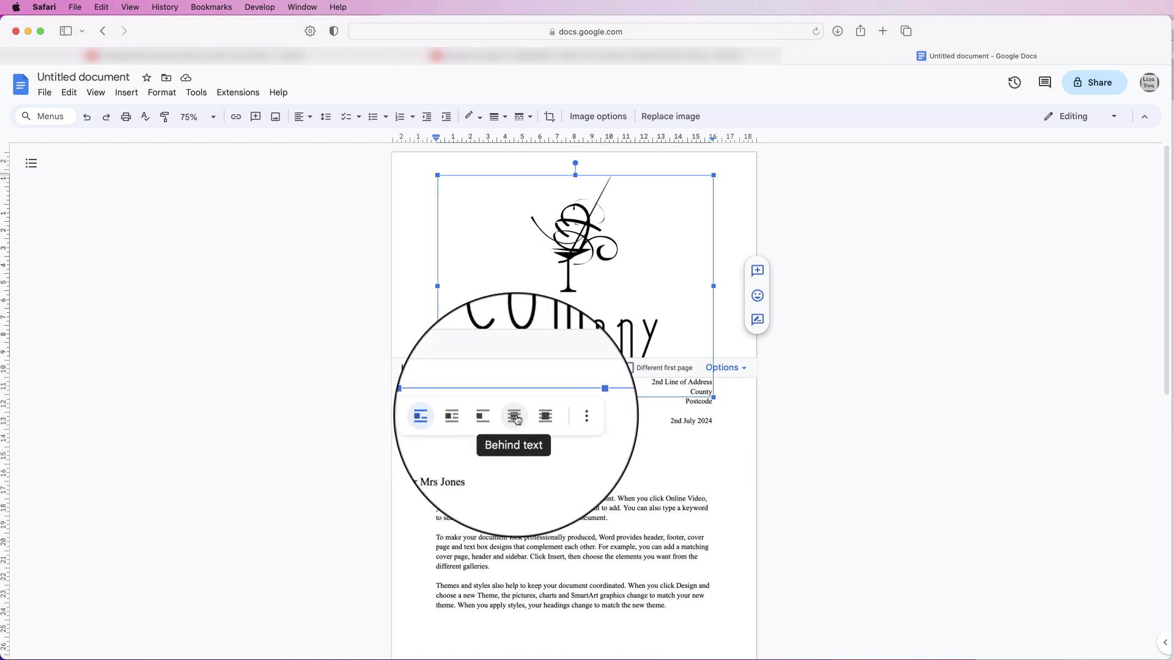
# Step: Put the COMPANY logo behind text, shrink it to a small top-left size, and exit the header
pyautogui.click(515, 417)
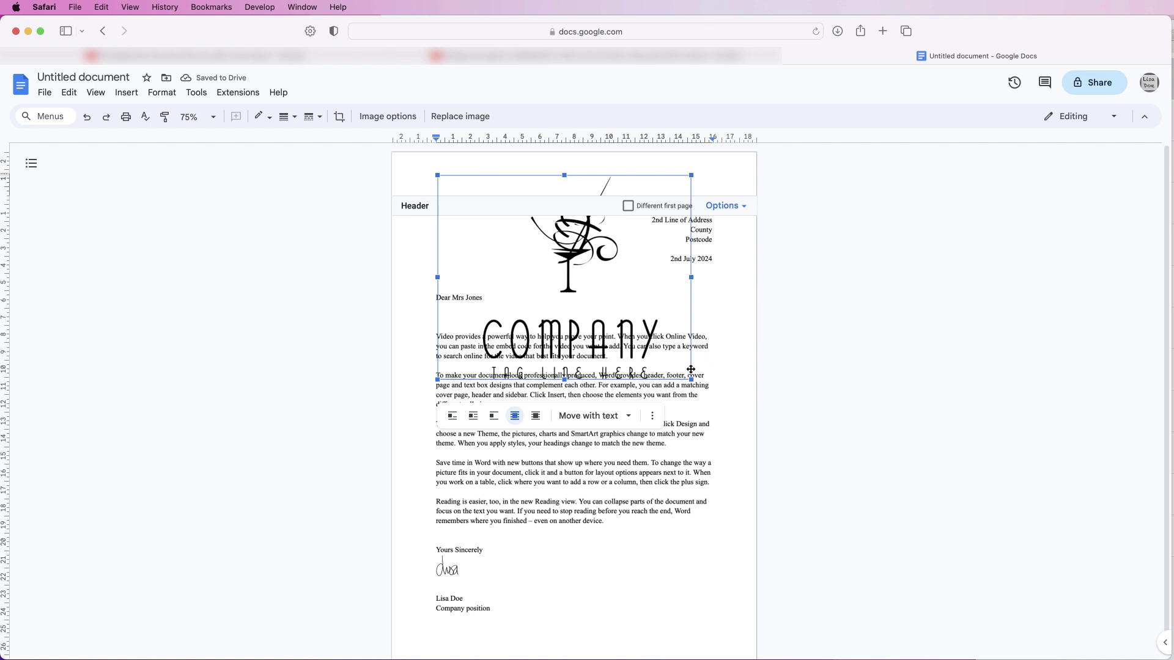
pyautogui.moveTo(691, 369); pyautogui.dragTo(452, 241)
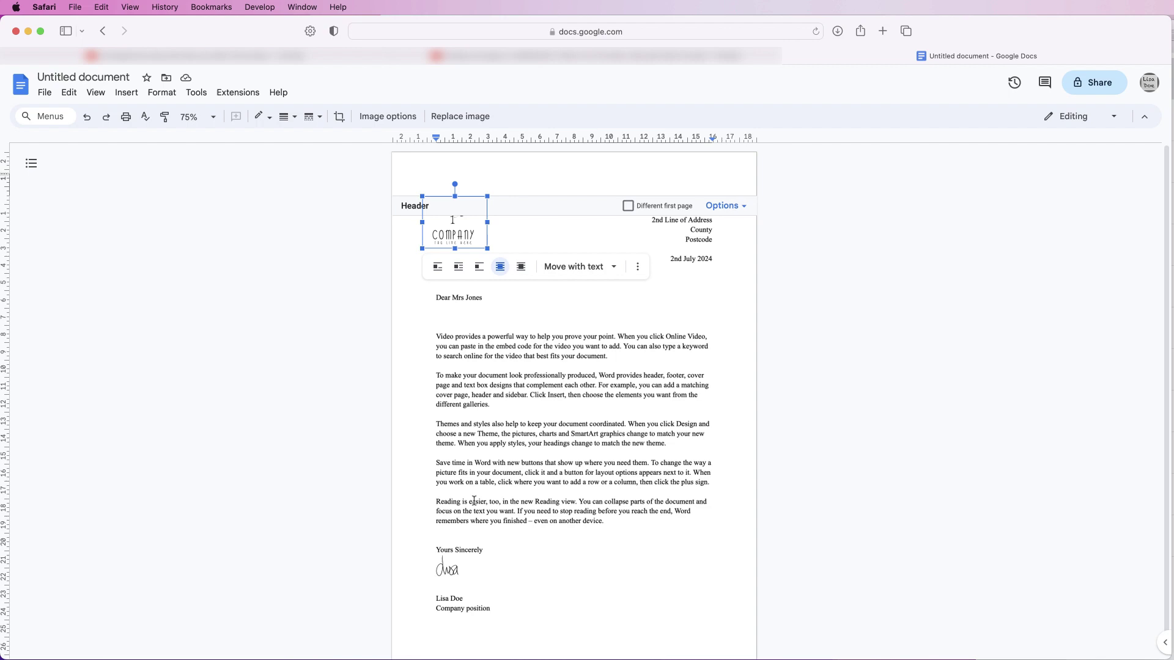
pyautogui.click(553, 314)
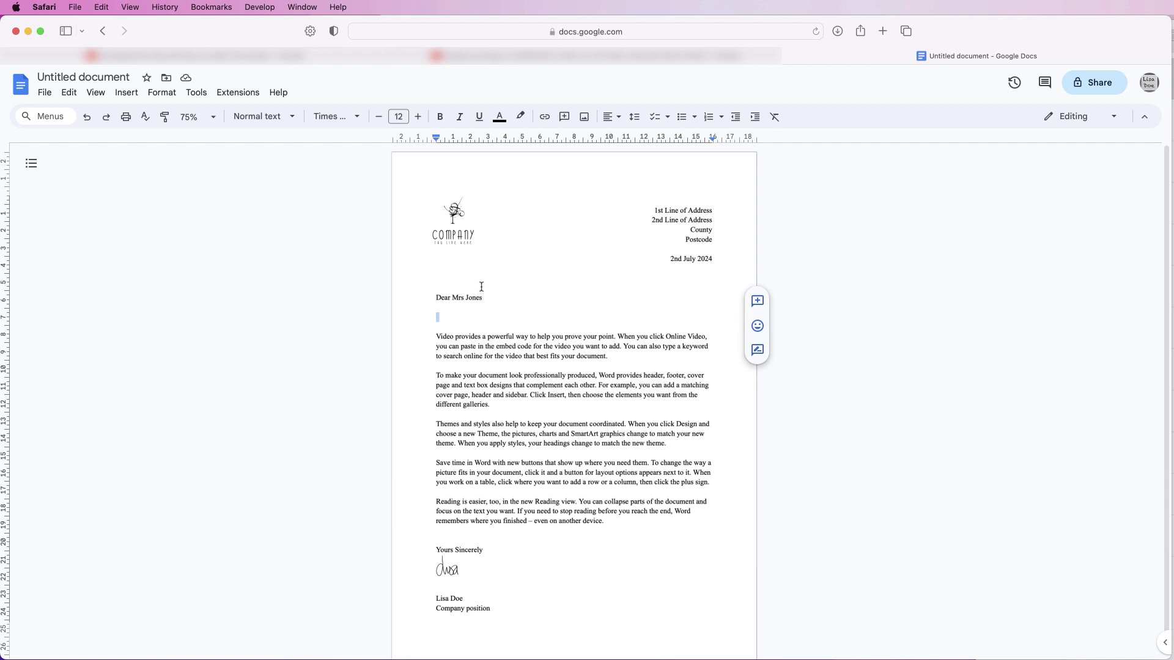
# Step: Reopen the header and move the logo slightly lower, beside the address lines
pyautogui.click(127, 95)
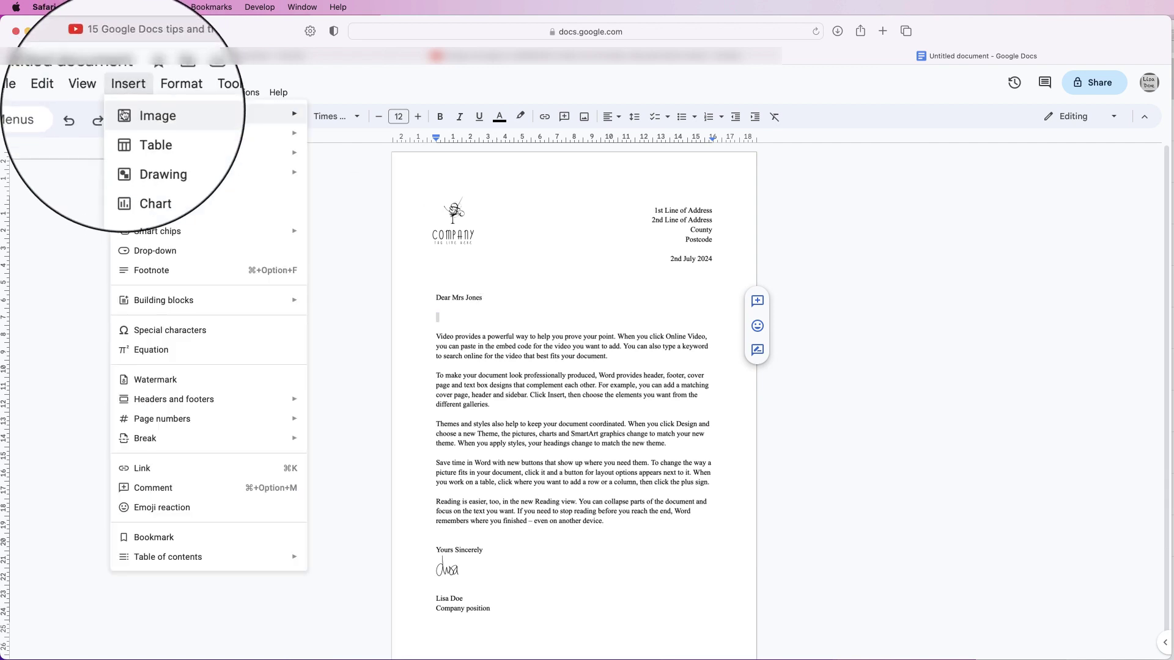
pyautogui.moveTo(177, 399)
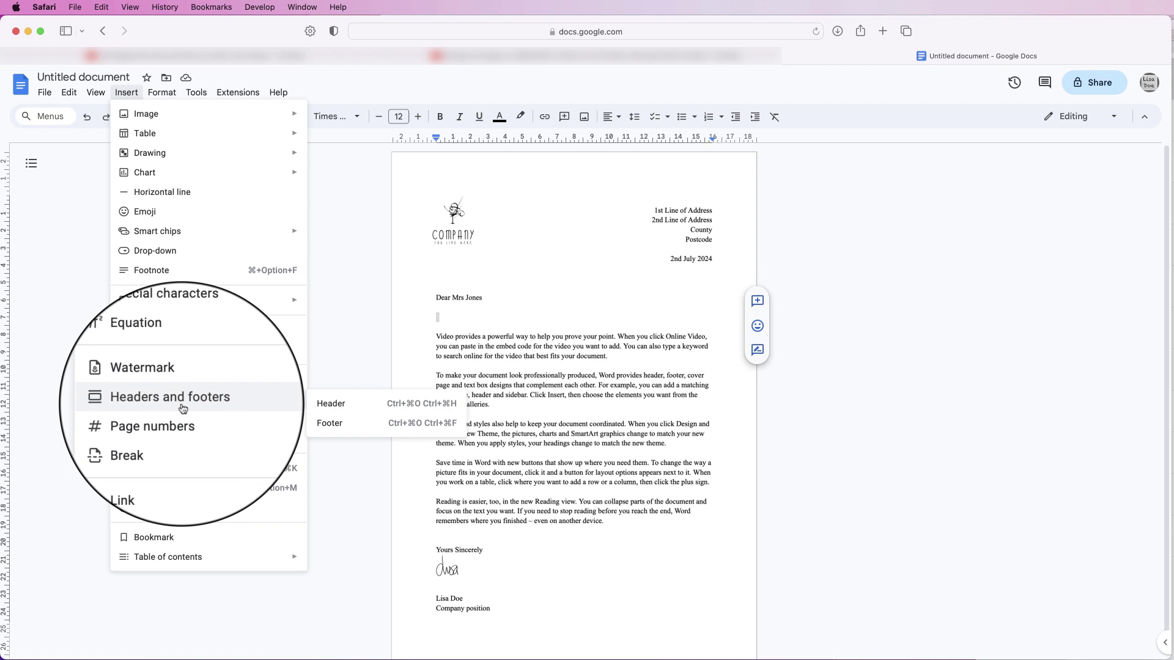
pyautogui.click(341, 405)
pyautogui.click(455, 231)
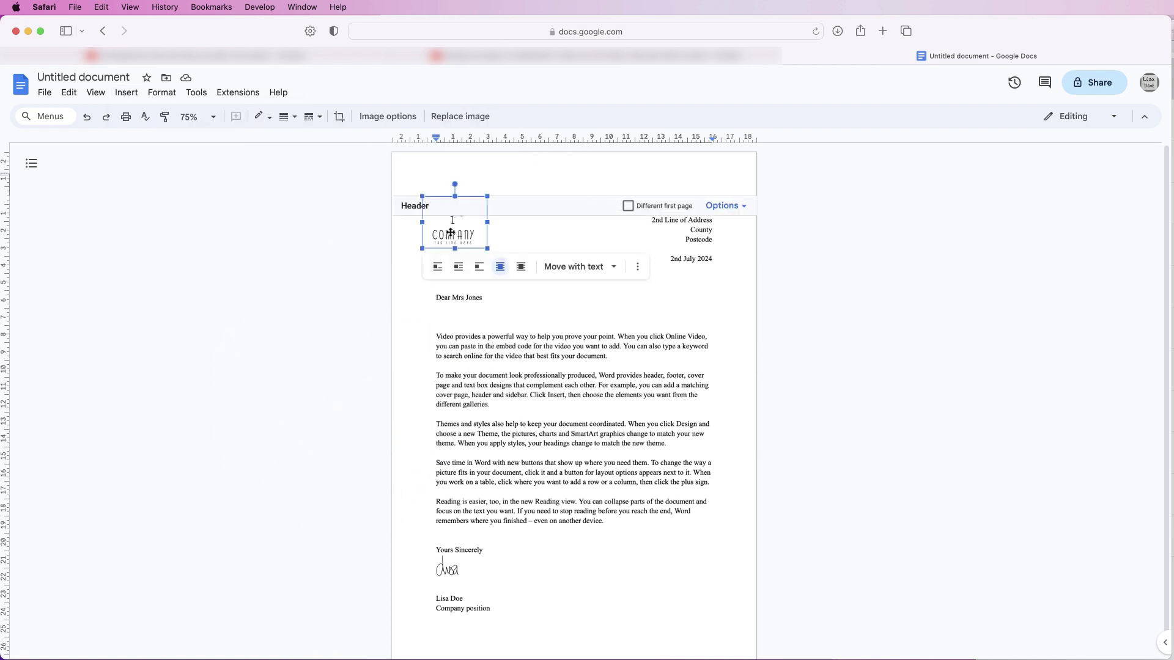
pyautogui.moveTo(455, 232); pyautogui.dragTo(456, 233)
pyautogui.click(437, 307)
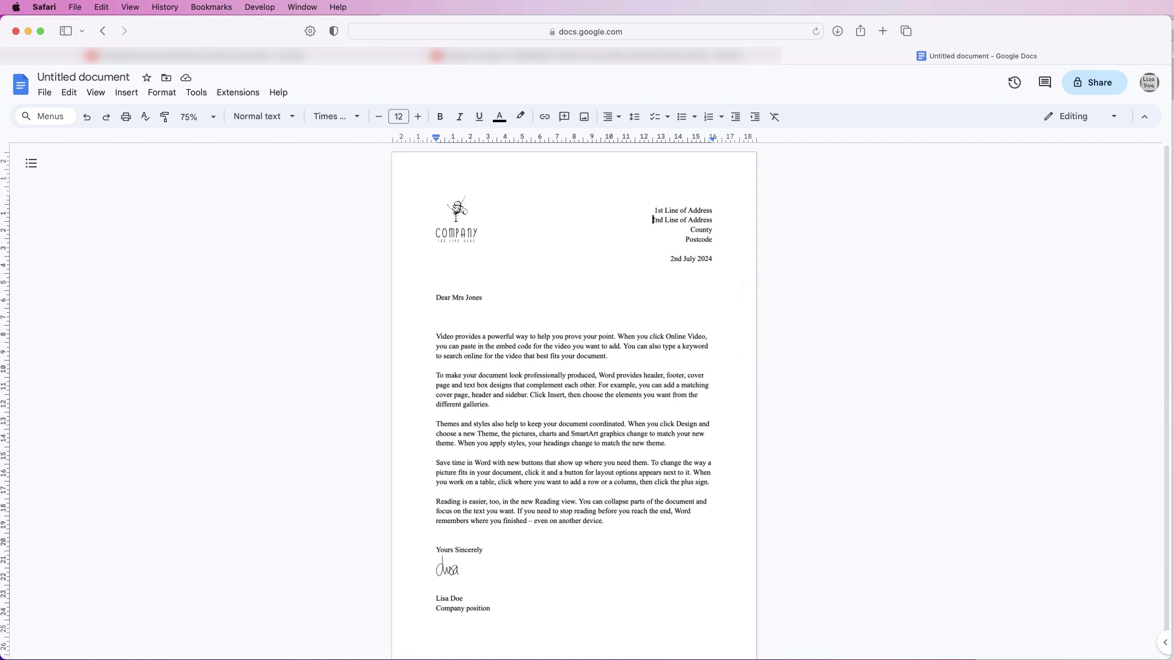
pyautogui.click(455, 218)
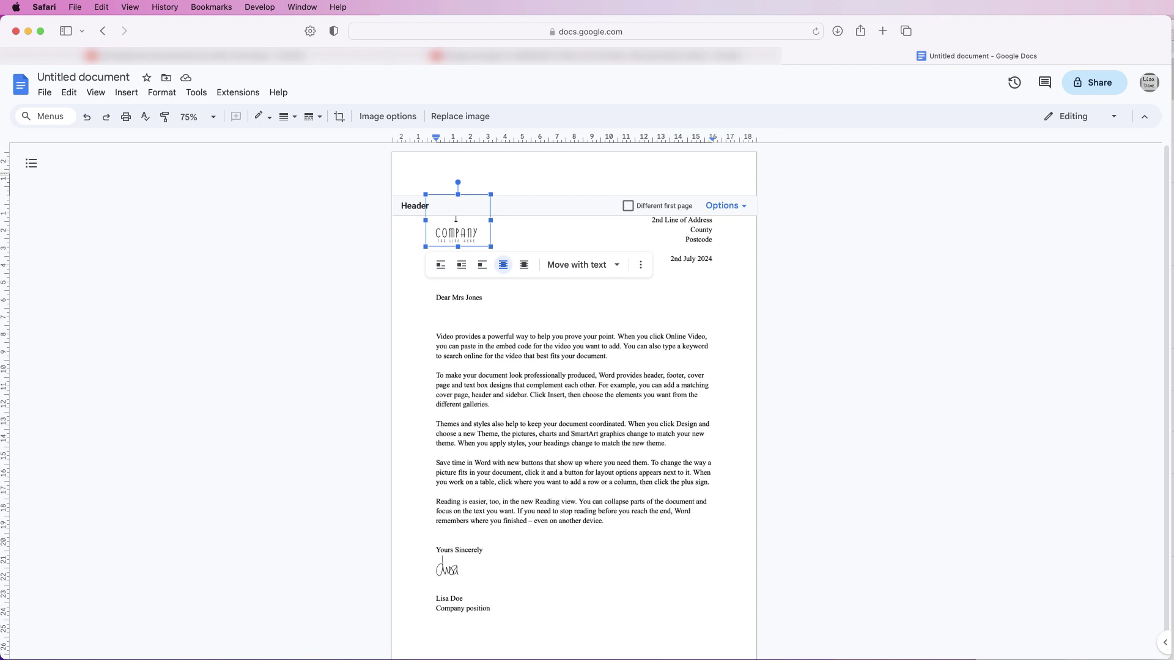
pyautogui.moveTo(455, 219); pyautogui.dragTo(455, 225)
# Step: Leave the header and download the letter as a PDF document (.pdf)
pyautogui.click(439, 365)
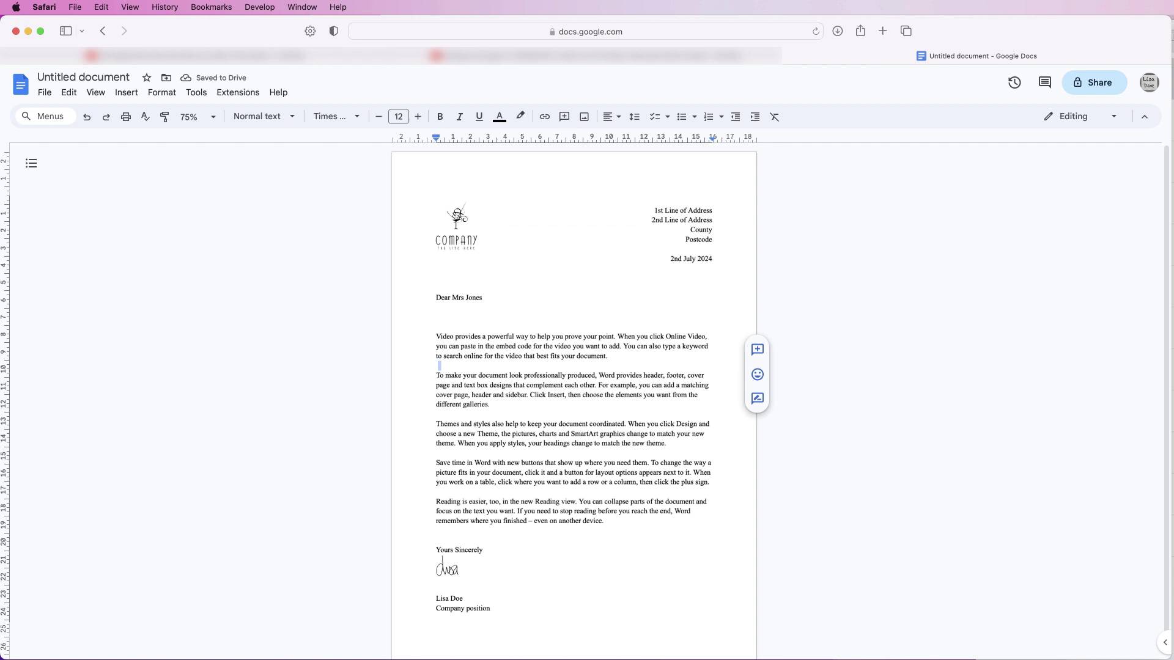
pyautogui.click(576, 575)
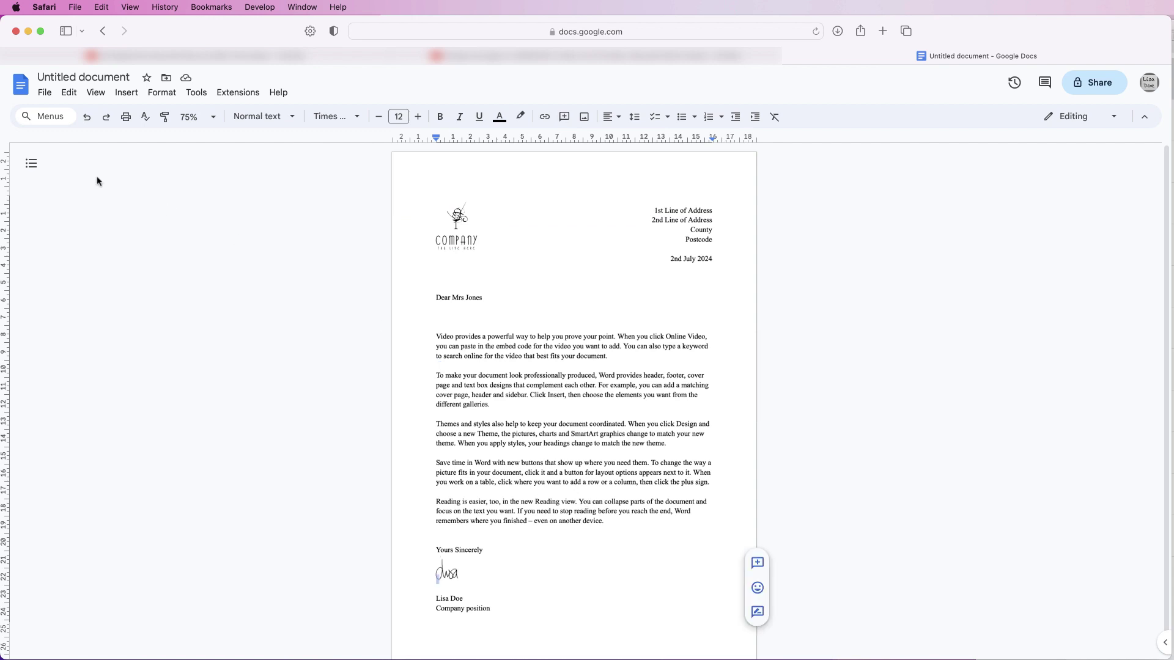
pyautogui.click(49, 95)
pyautogui.moveTo(97, 222)
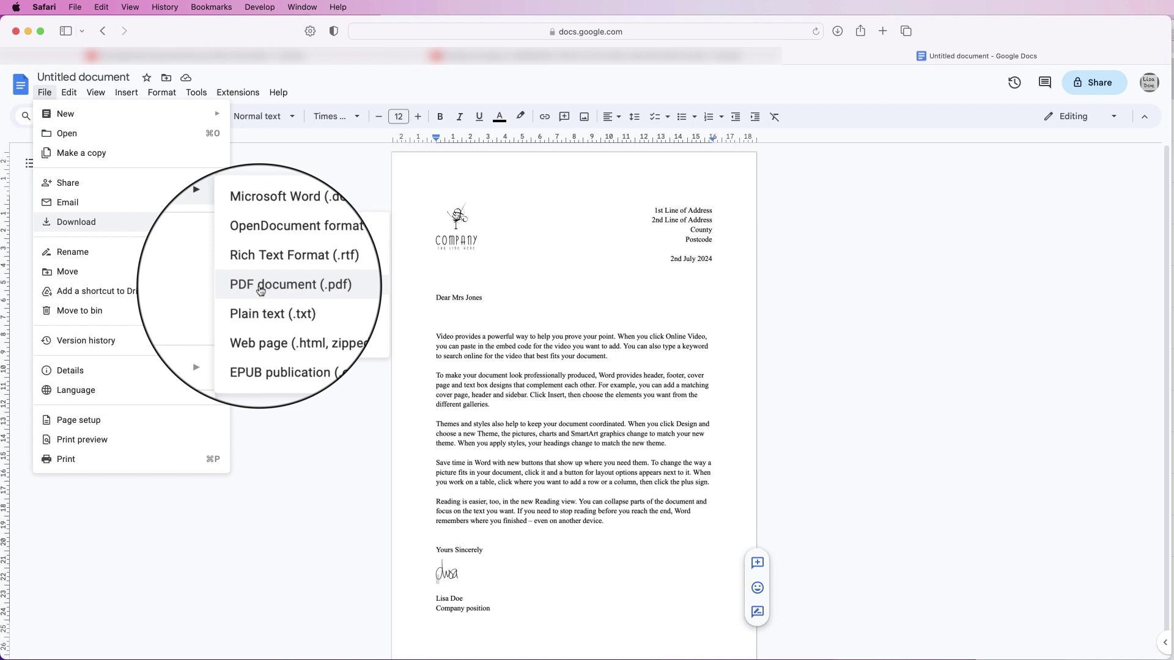
pyautogui.click(257, 286)
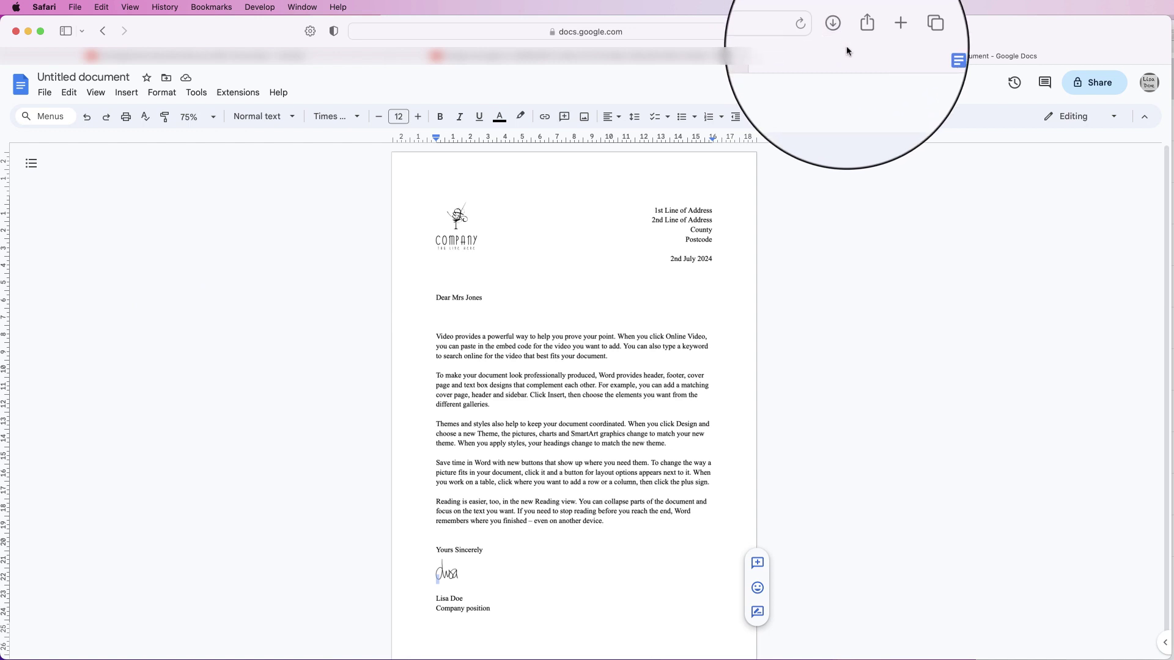
# Step: Name the document 'Simple Letter' when prompted by Share, leaving access Restricted
pyautogui.click(1094, 84)
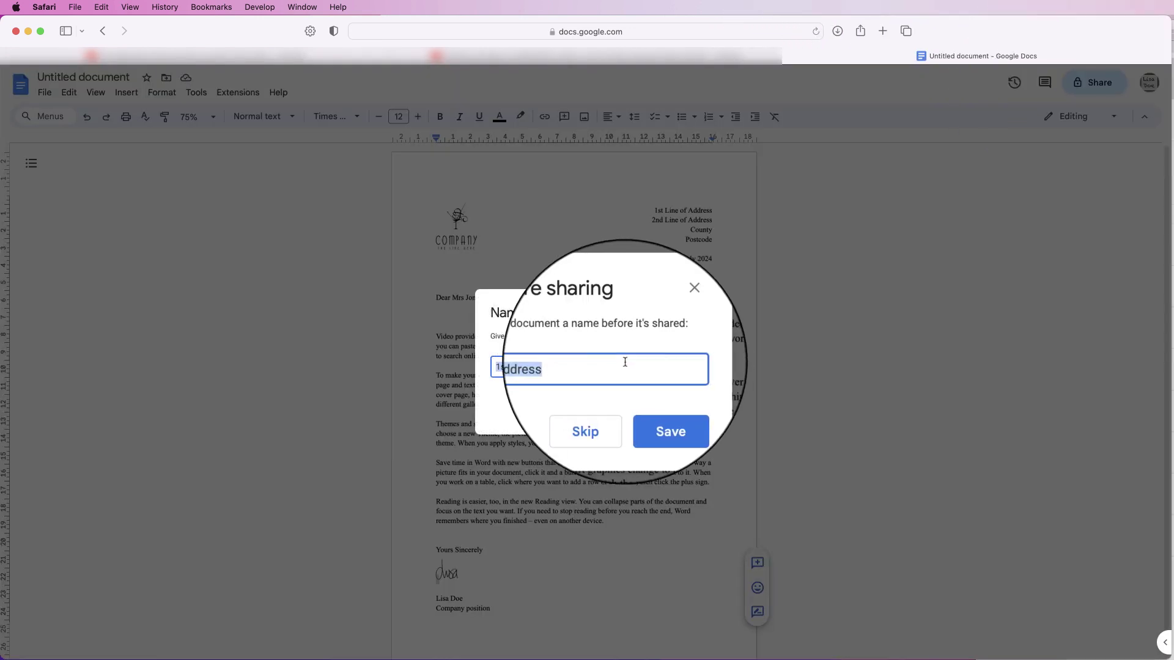
pyautogui.write('Sim')
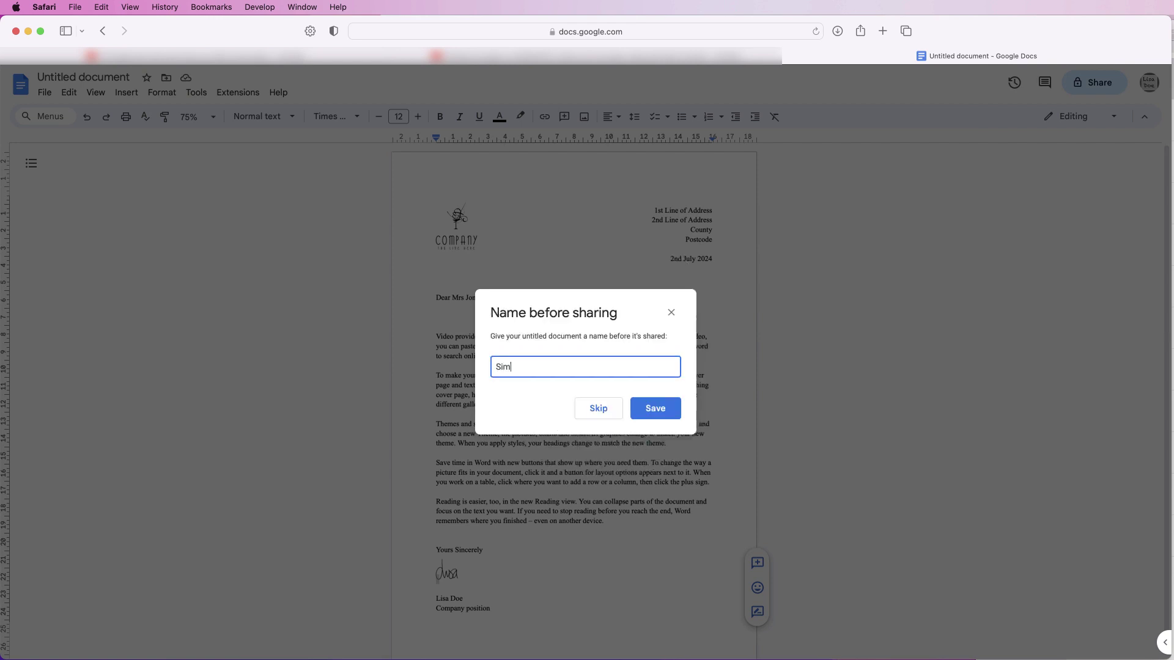
pyautogui.write('ple Letter')
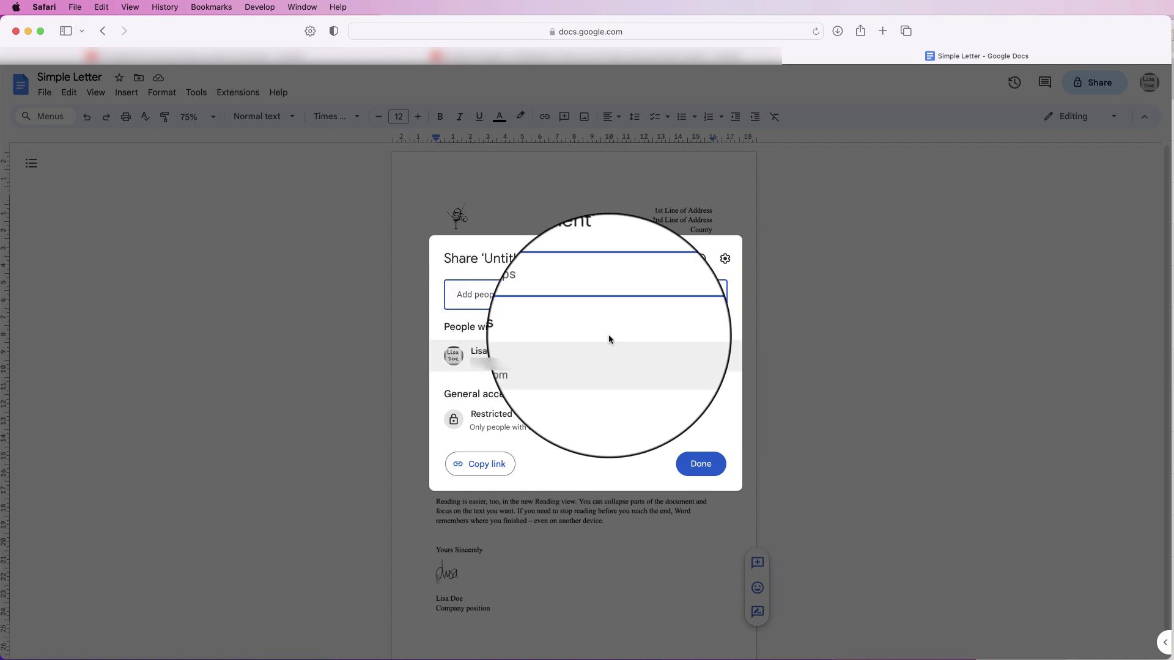
pyautogui.click(693, 461)
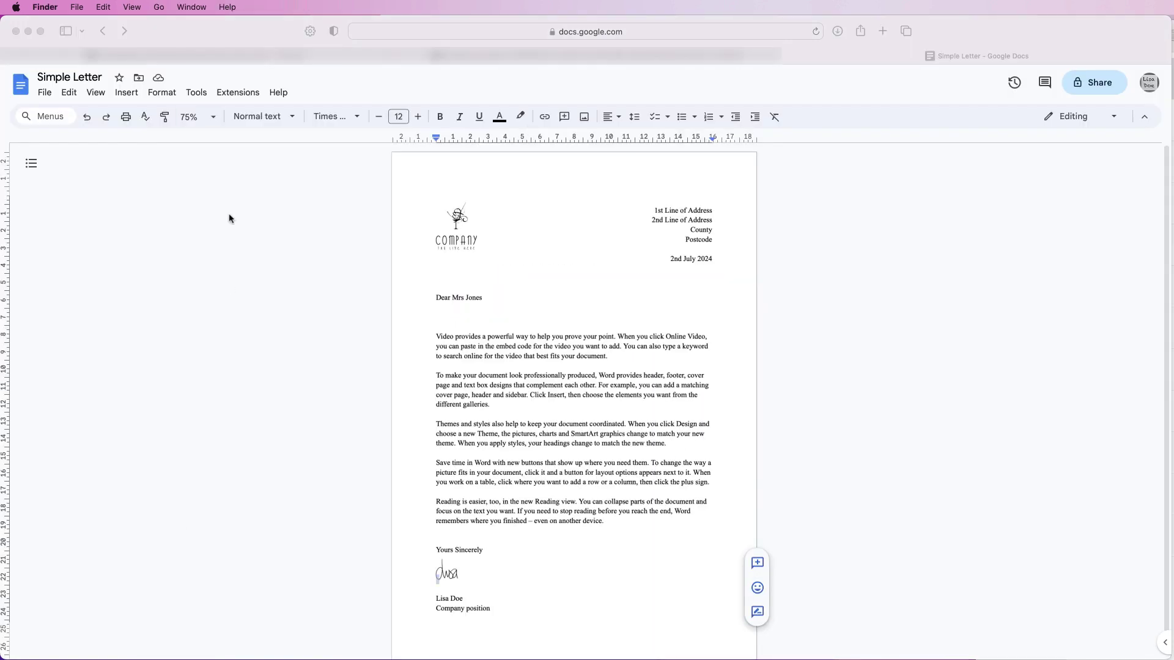
# Step: Open the Downloads folder in Finder from the Go menu
pyautogui.click(159, 7)
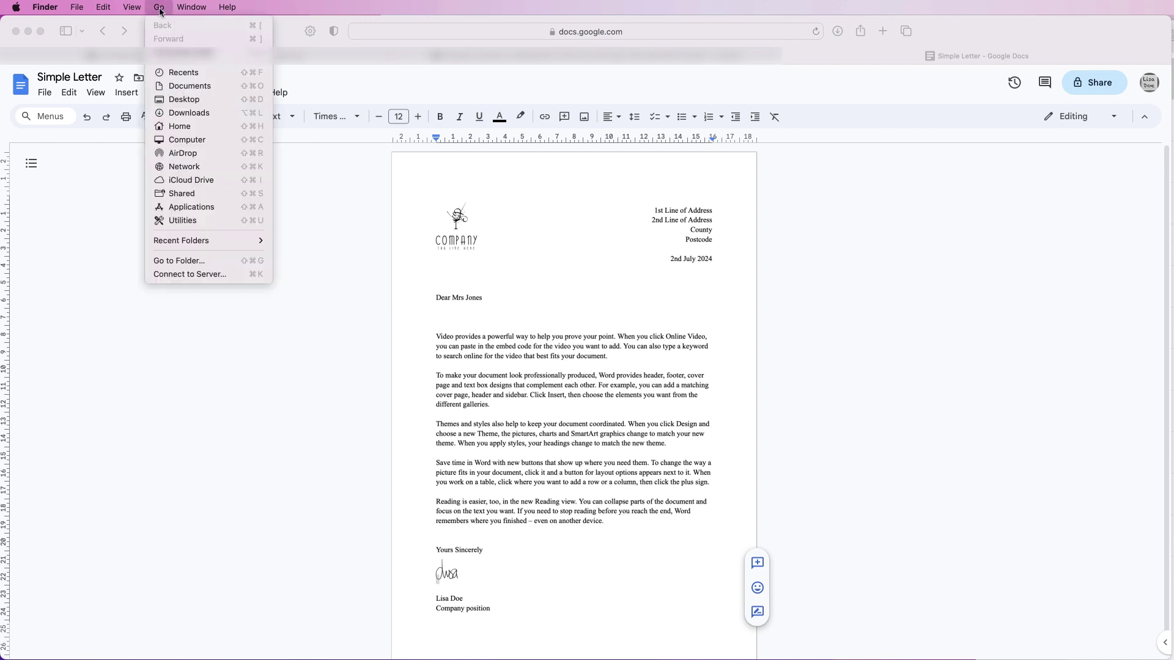
pyautogui.click(183, 112)
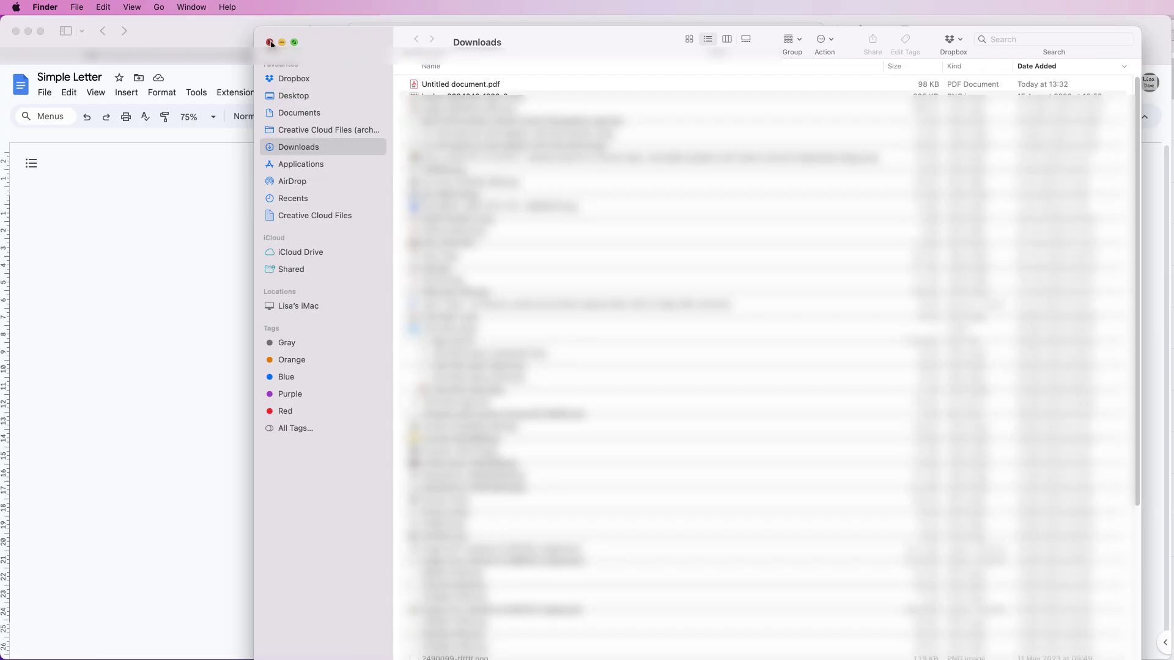
# Step: Close the Acrobat PDF viewer and the Downloads window
pyautogui.press('super+w')
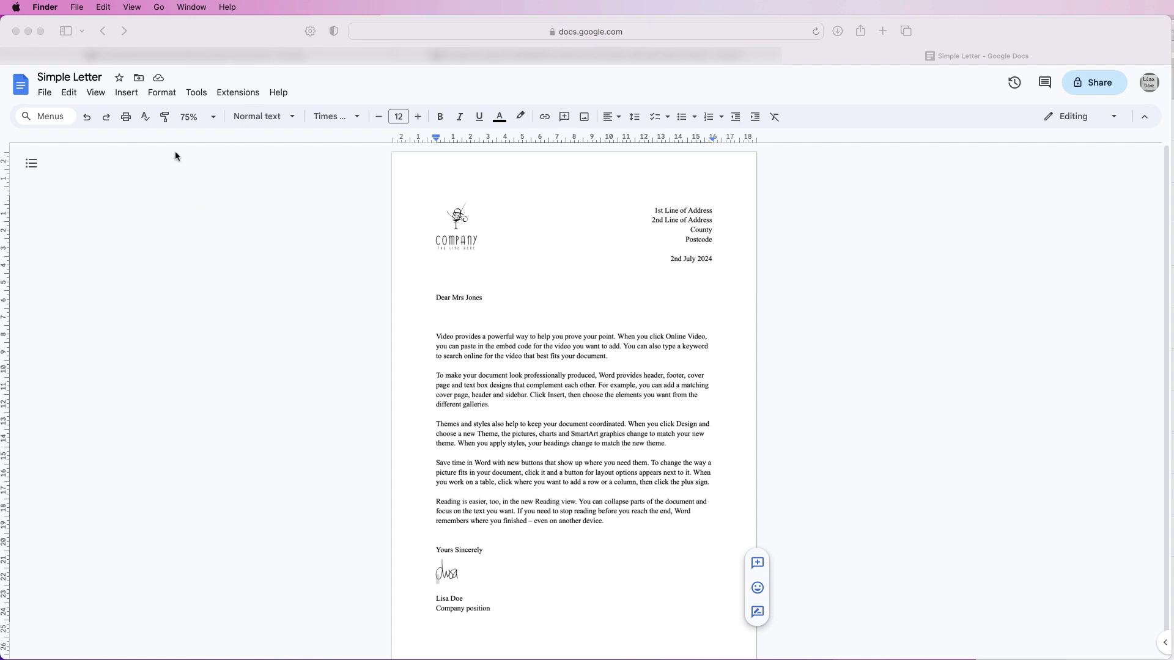
# Step: Return from the Simple Letter document to the Google Docs home page
pyautogui.click(25, 86)
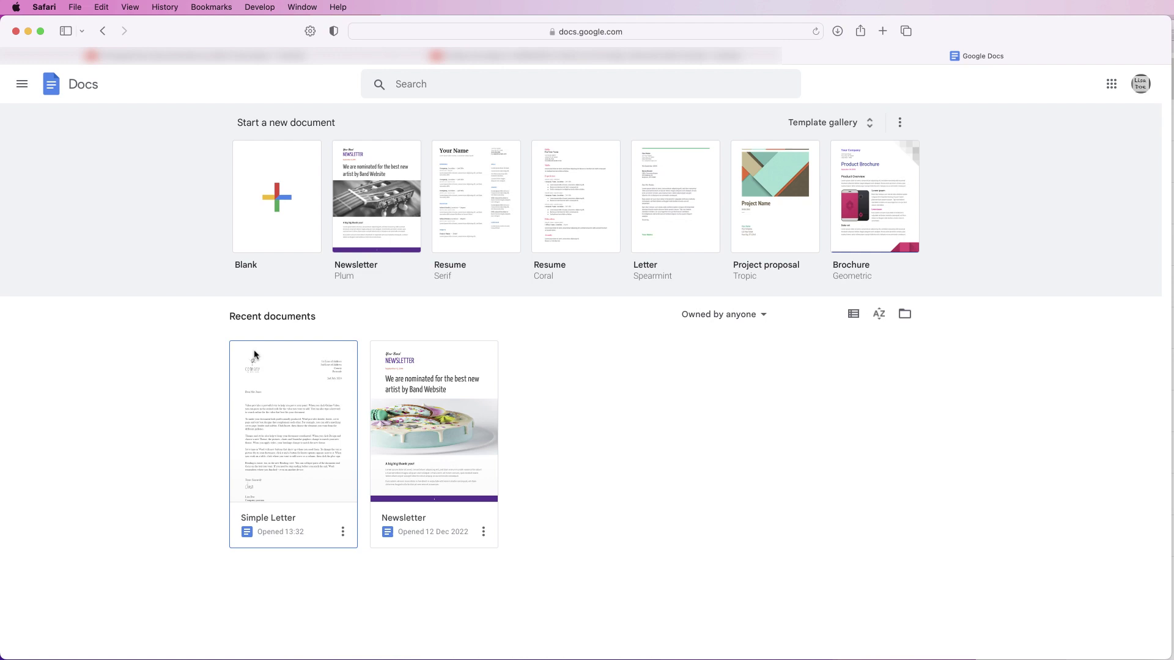